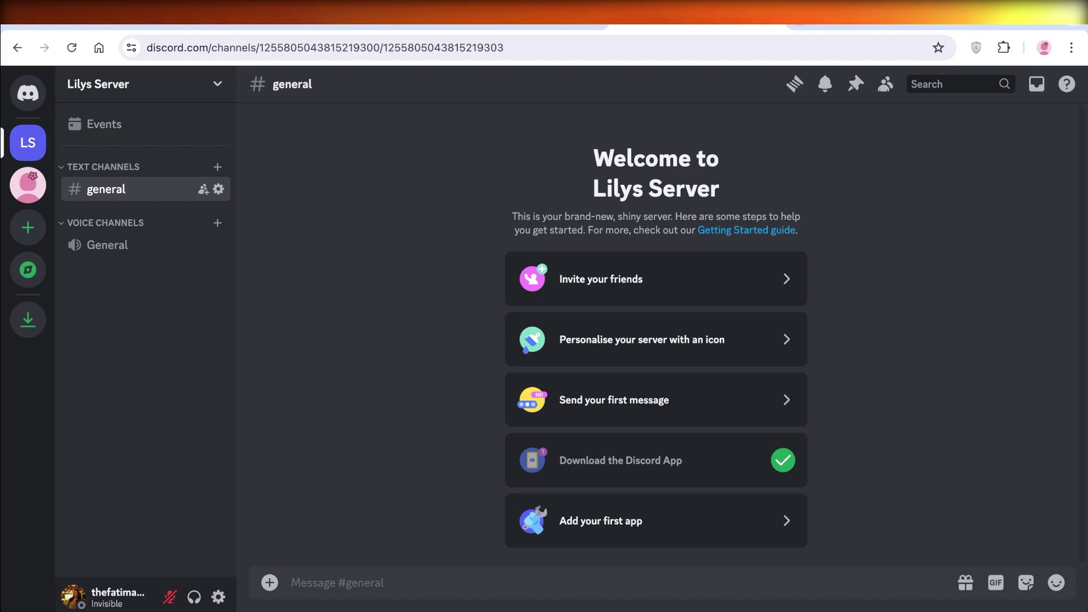
# Step: Search the web for "ticket tool" in a new tab and open the tickettool.xyz website
pyautogui.hotkey('ctrl', 't')
pyautogui.write('ticket tool')
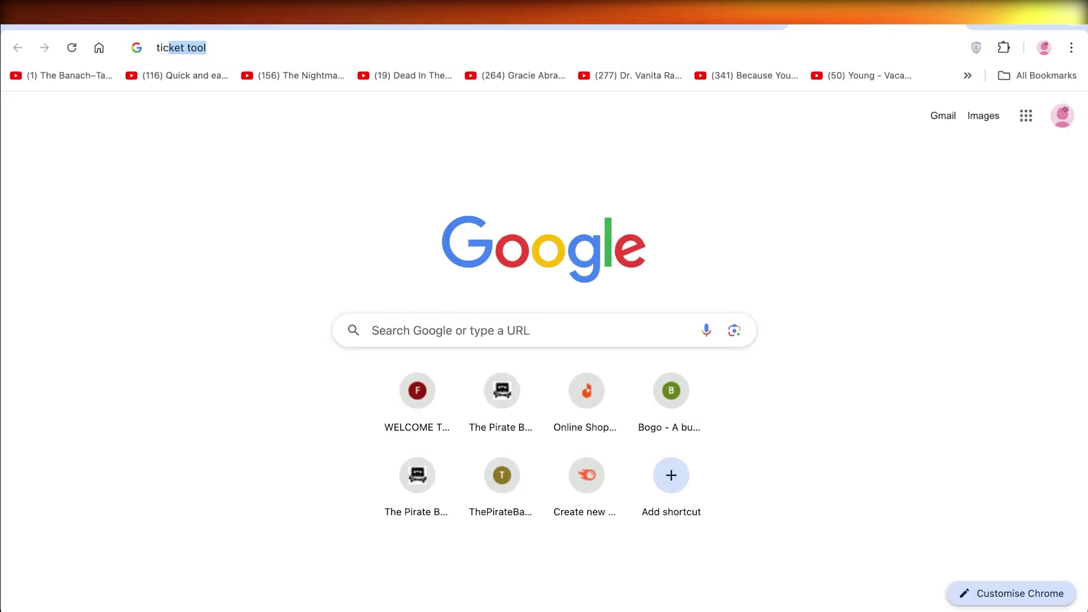
pyautogui.press('Return')
pyautogui.click(187, 230)
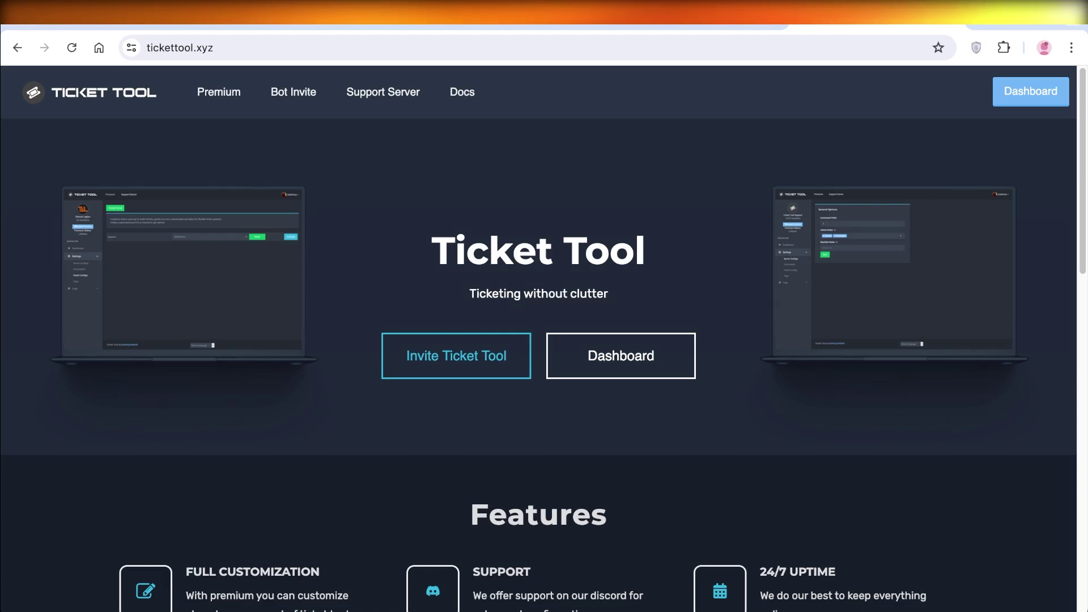
pyautogui.scroll(-3, 539, 340)
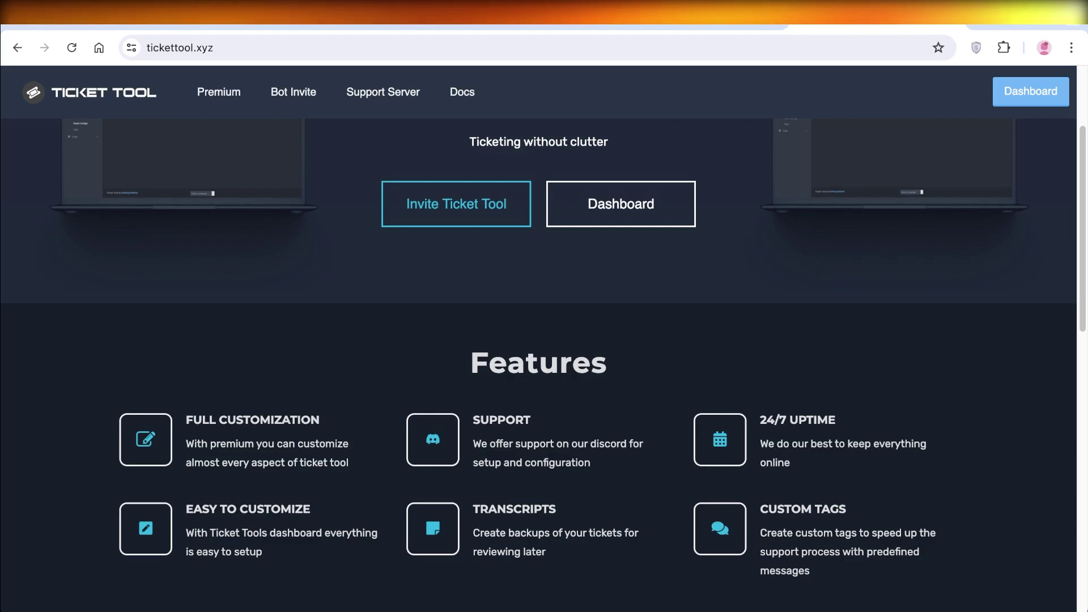
pyautogui.scroll(3, 621, 352)
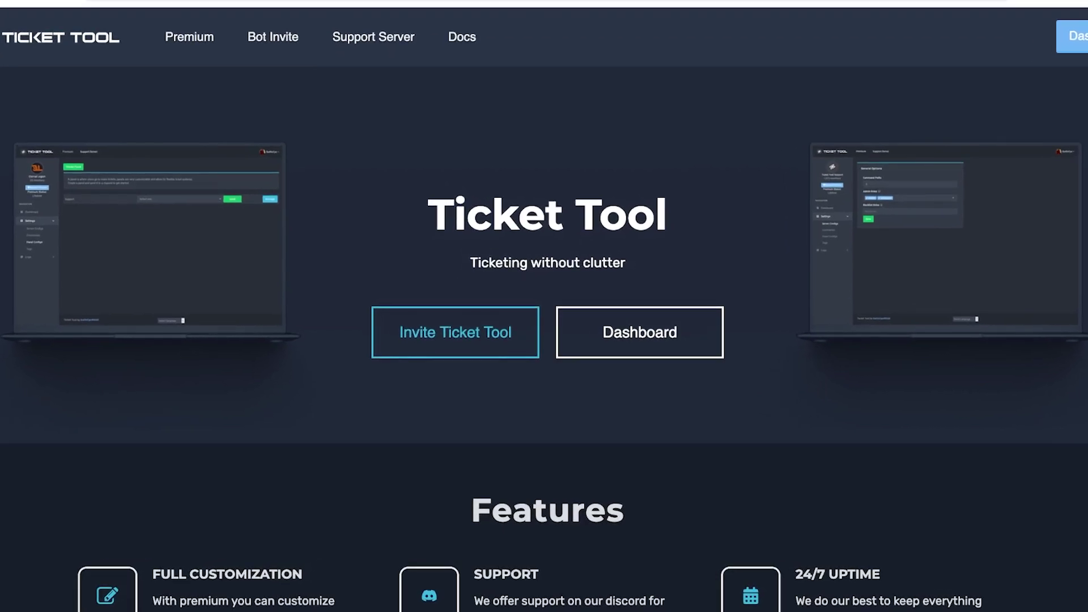
# Step: Start inviting the Ticket Tool bot, with Lilys Server as the server to add it to
pyautogui.click(455, 333)
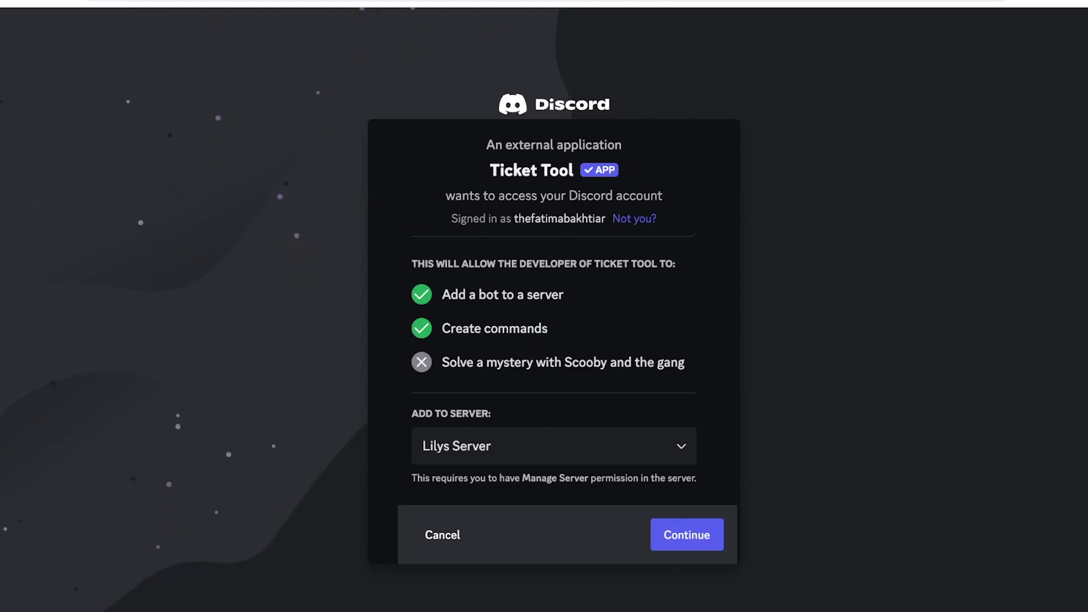
pyautogui.click(554, 446)
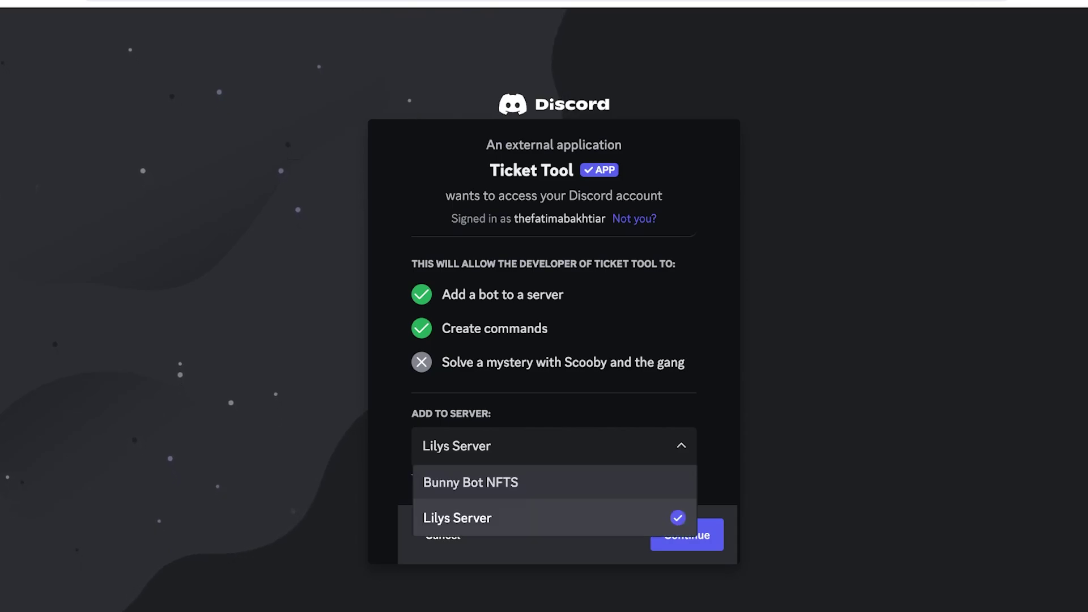
pyautogui.press('Escape')
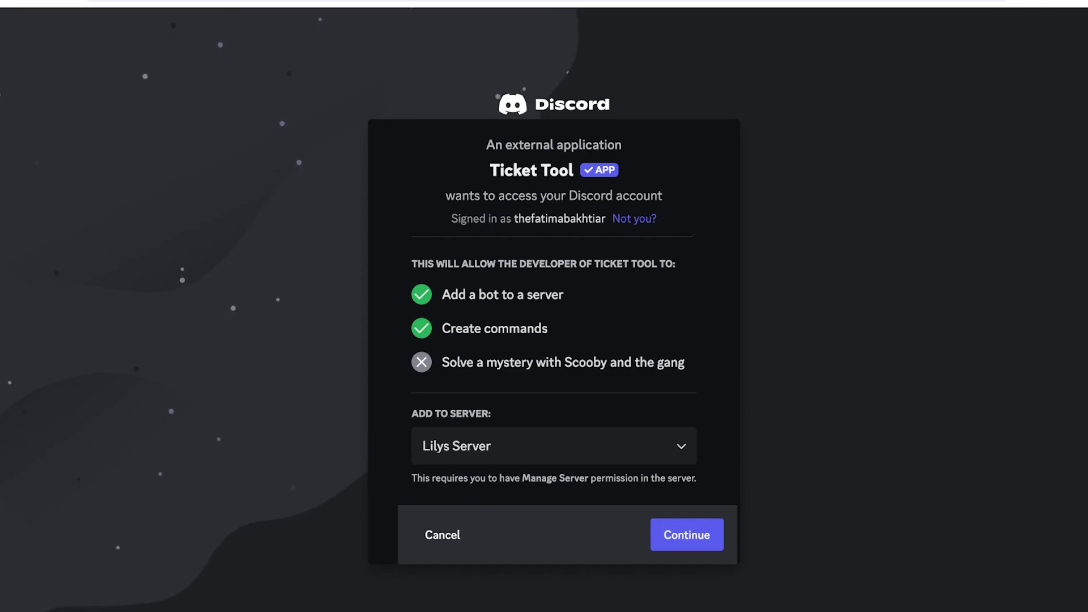
# Step: Authorise all requested Ticket Tool permissions on Lilys Server, pass the human check and go to the server
pyautogui.click(687, 534)
pyautogui.scroll(-3, 553, 306)
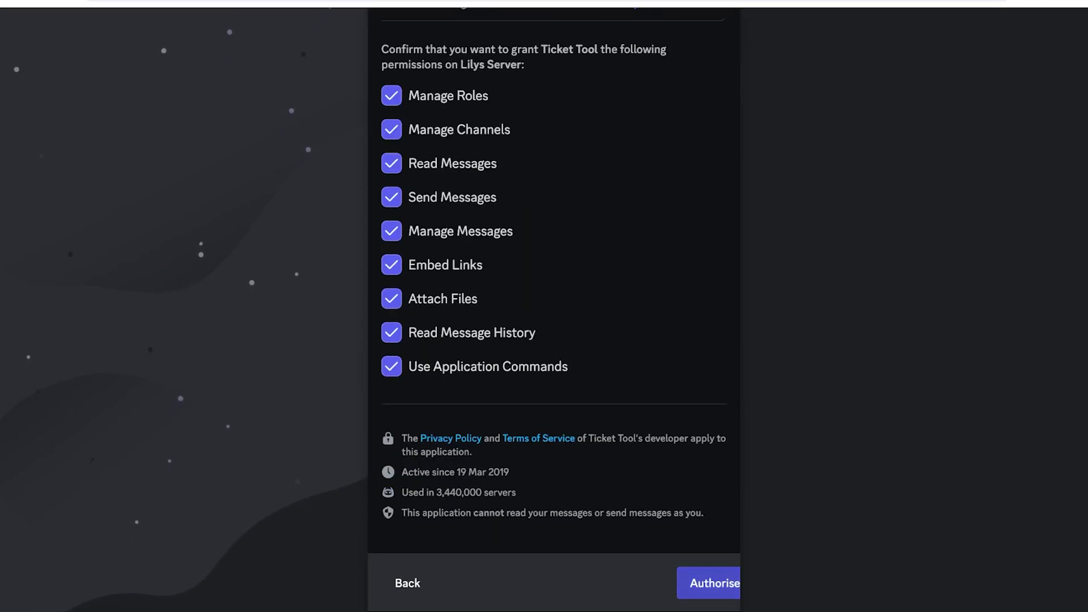
pyautogui.click(709, 583)
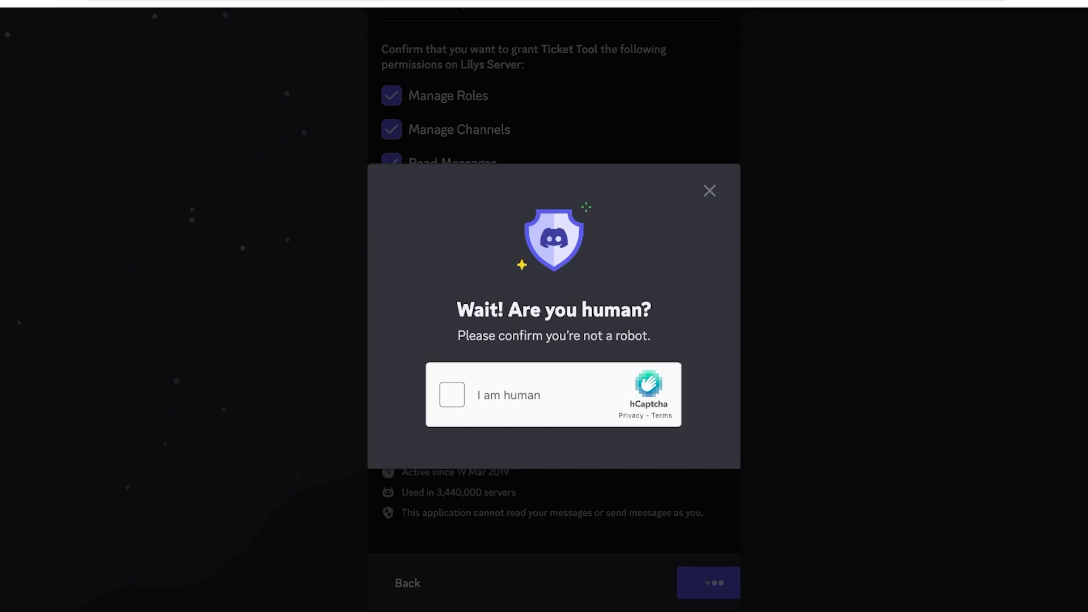
pyautogui.click(452, 395)
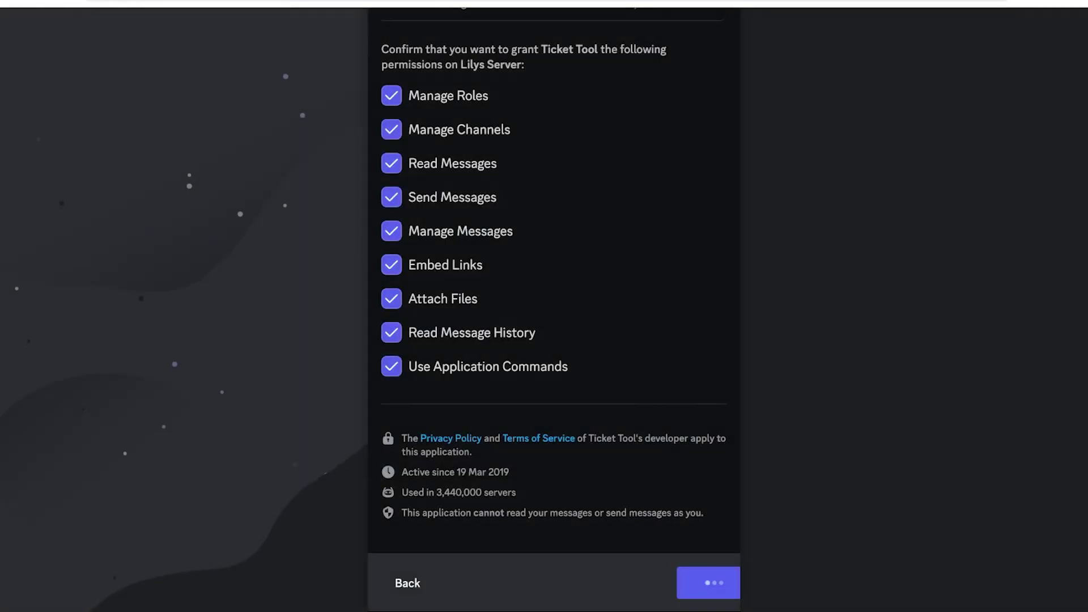
pyautogui.click(549, 428)
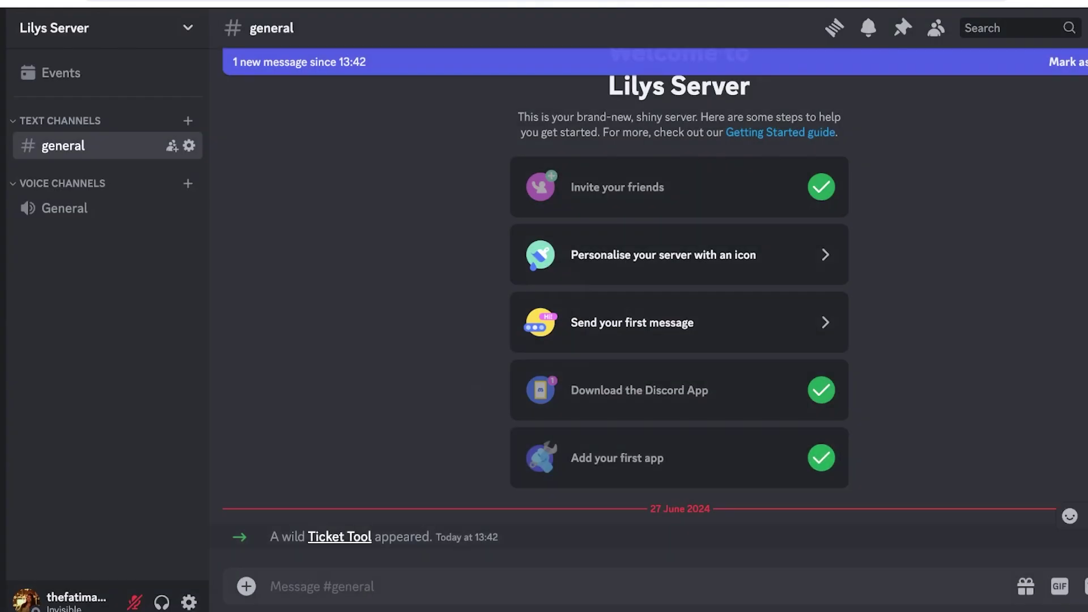
# Step: Review the Ticket Tool bot's profile from its join message, dismissing the request to add the app again
pyautogui.click(339, 536)
pyautogui.click(339, 536)
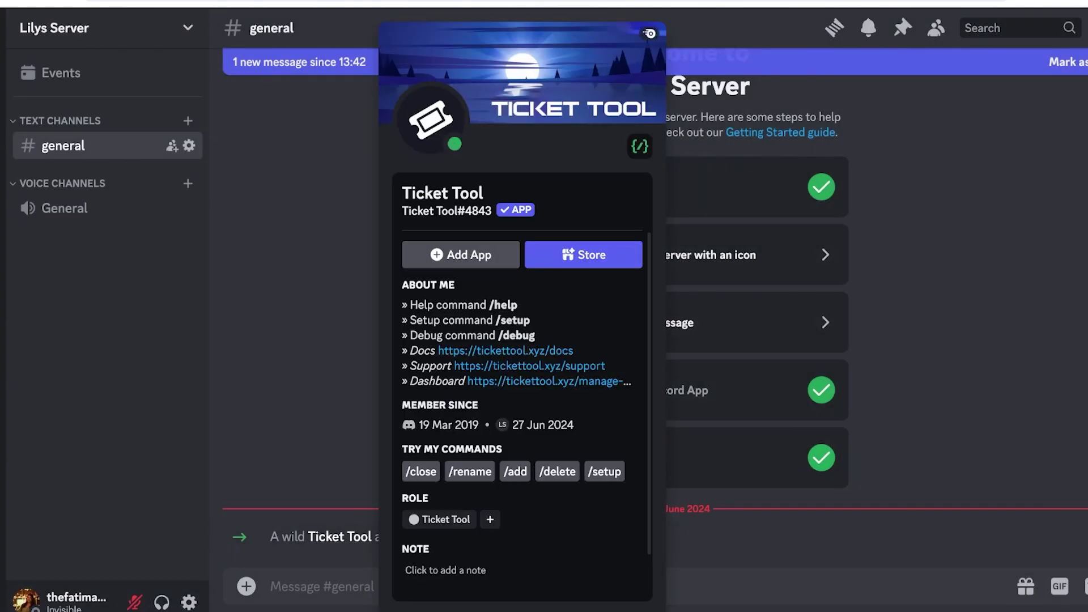
pyautogui.scroll(-2, 469, 446)
pyautogui.scroll(1, 470, 446)
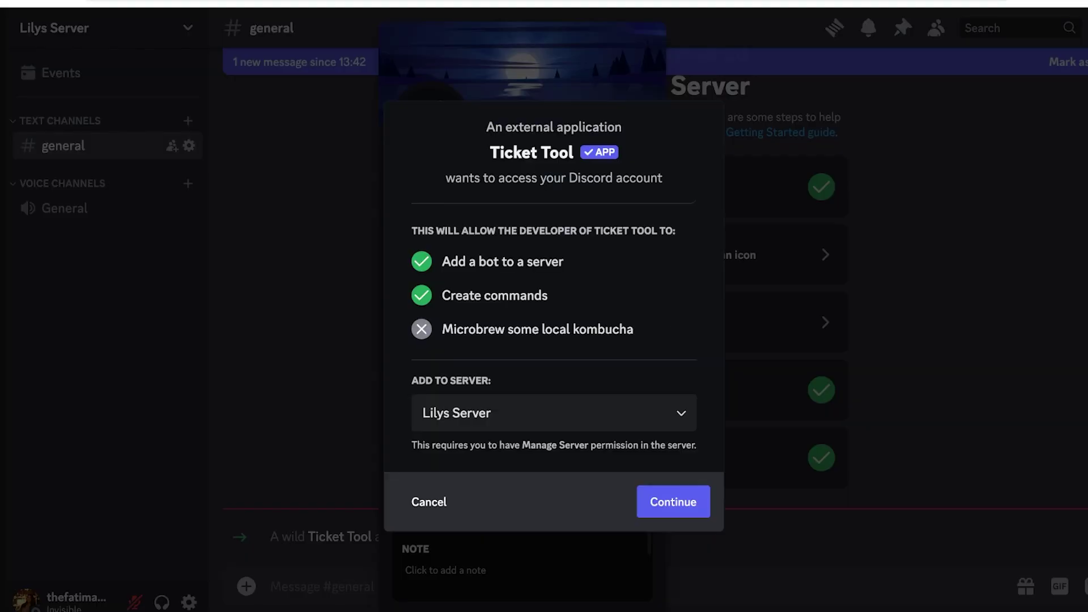
pyautogui.click(554, 412)
pyautogui.click(431, 483)
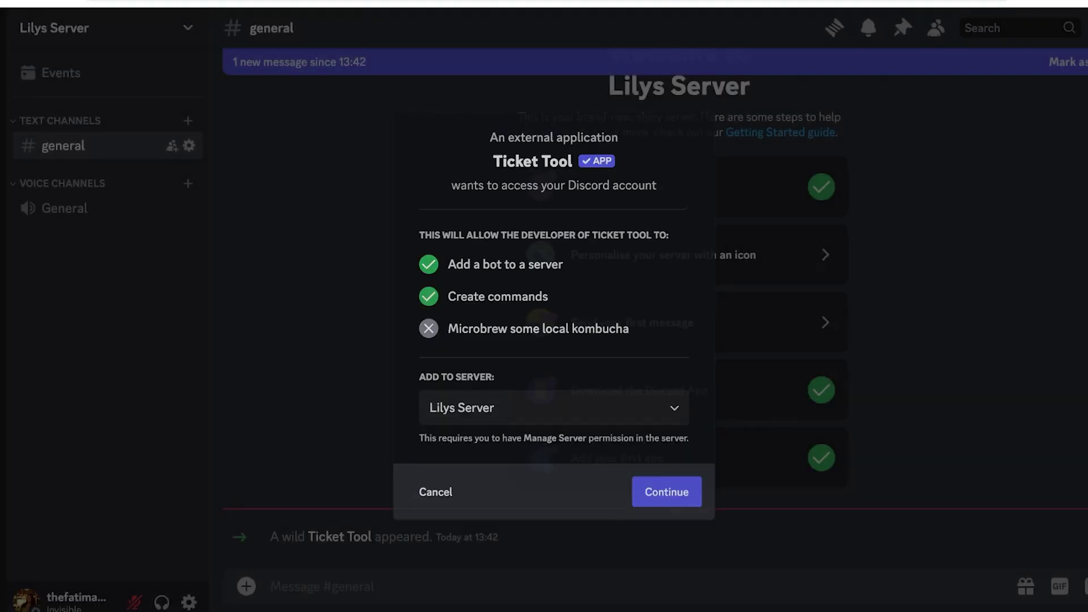
pyautogui.press('Escape')
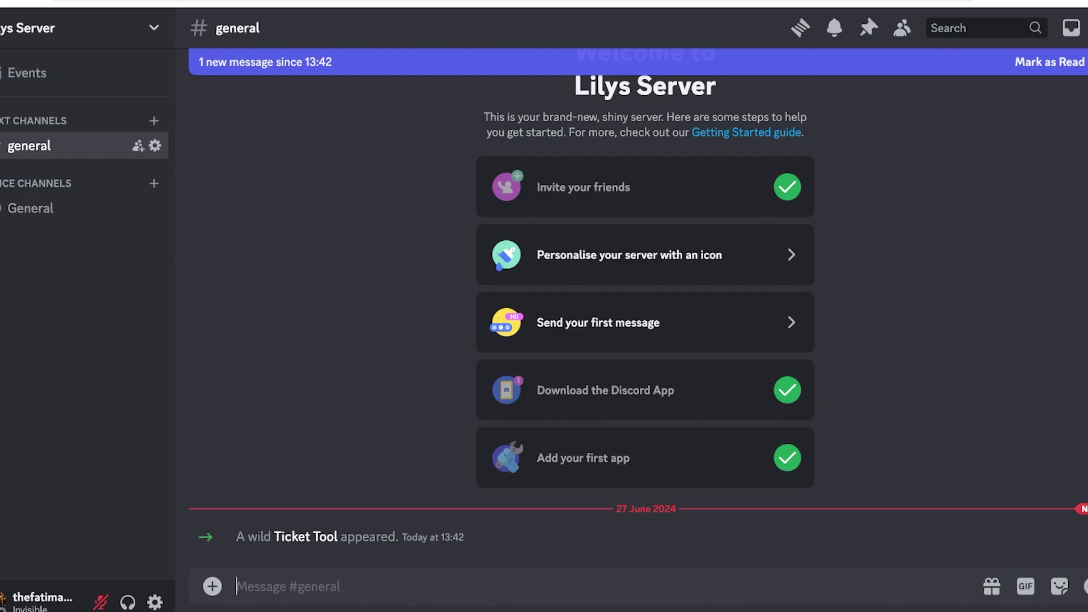
# Step: Bring up the slash commands in the general channel and examine the ones Ticket Tool offers
pyautogui.write('/')
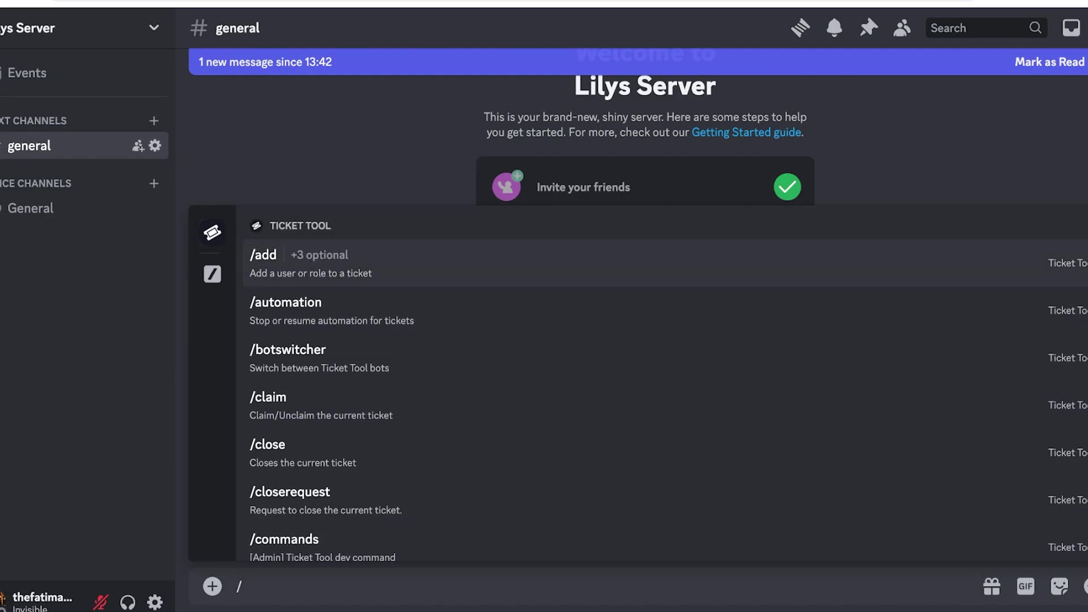
pyautogui.scroll(-15, 662, 357)
pyautogui.scroll(15, 662, 357)
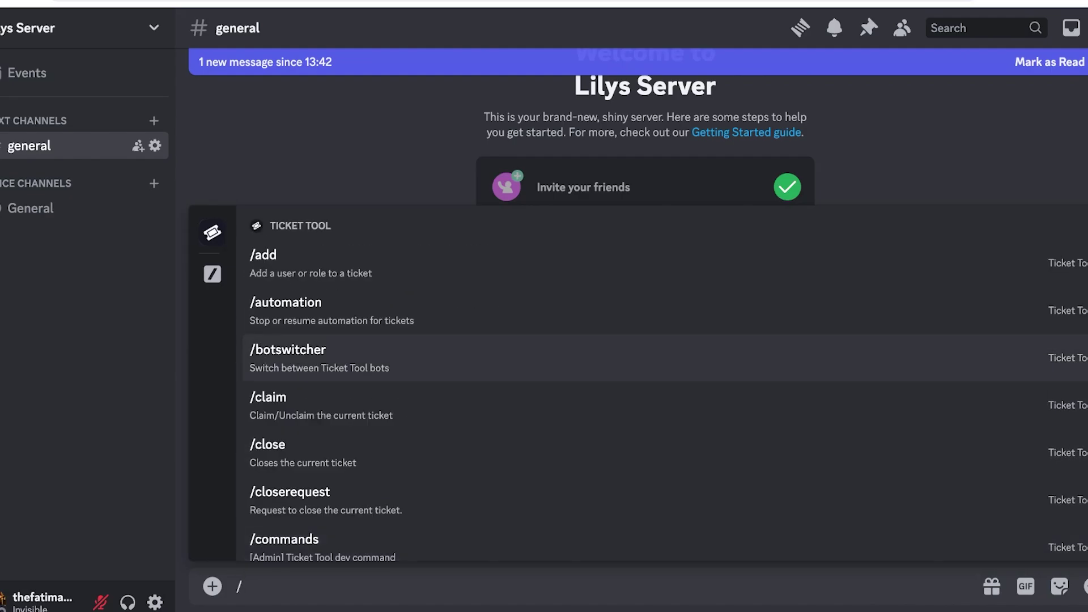
pyautogui.press('Up')
pyautogui.press('Up')
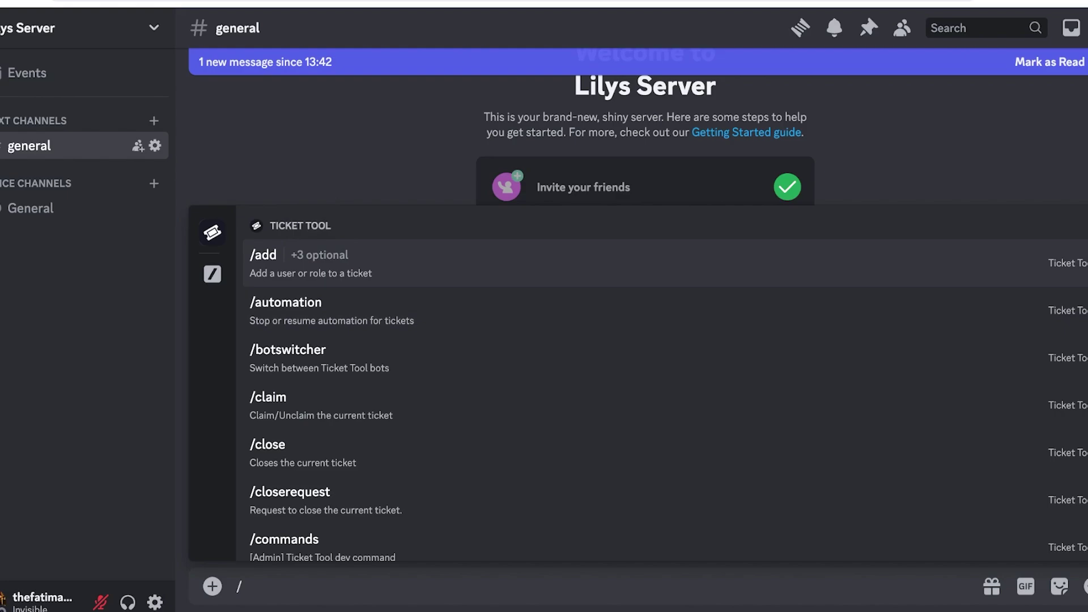
pyautogui.press('Down')
pyautogui.press('Up')
pyautogui.press('Down')
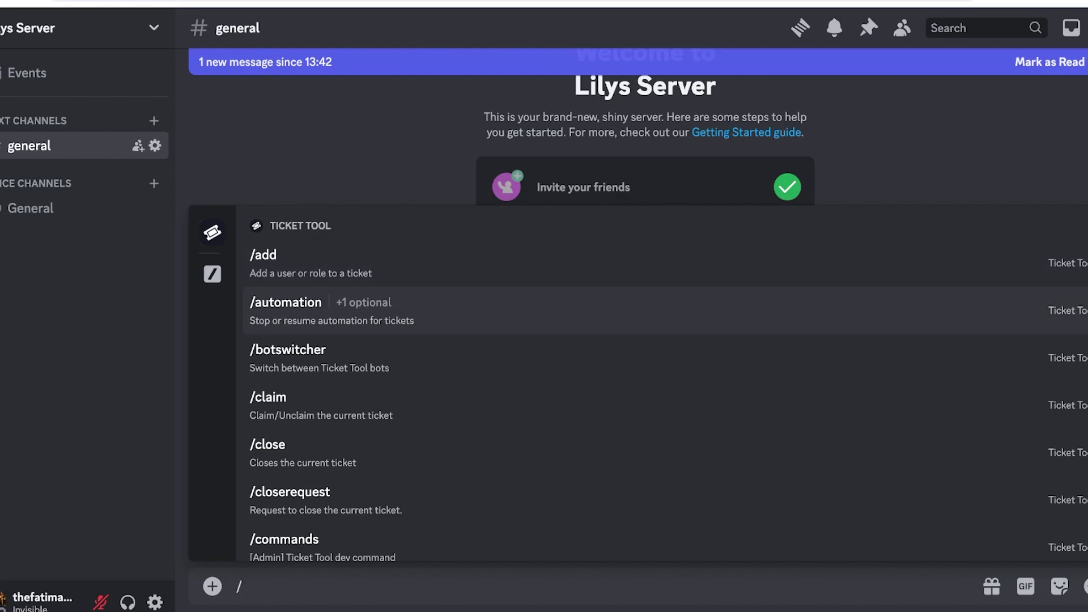
pyautogui.press('Down')
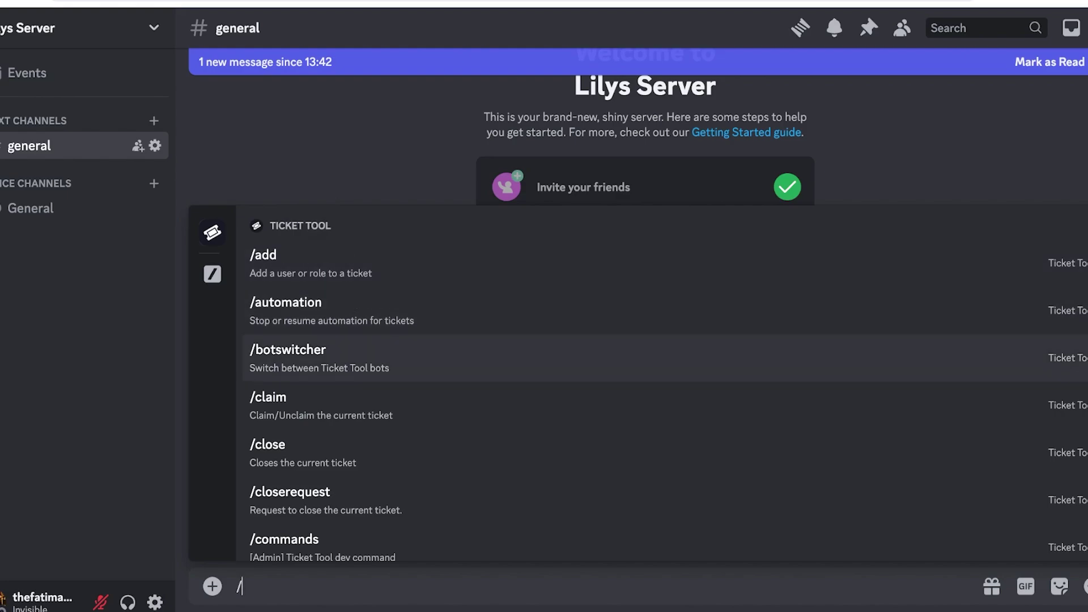
pyautogui.press('Down')
pyautogui.press('Down')
pyautogui.press('Up')
pyautogui.press('Down')
pyautogui.press('Down')
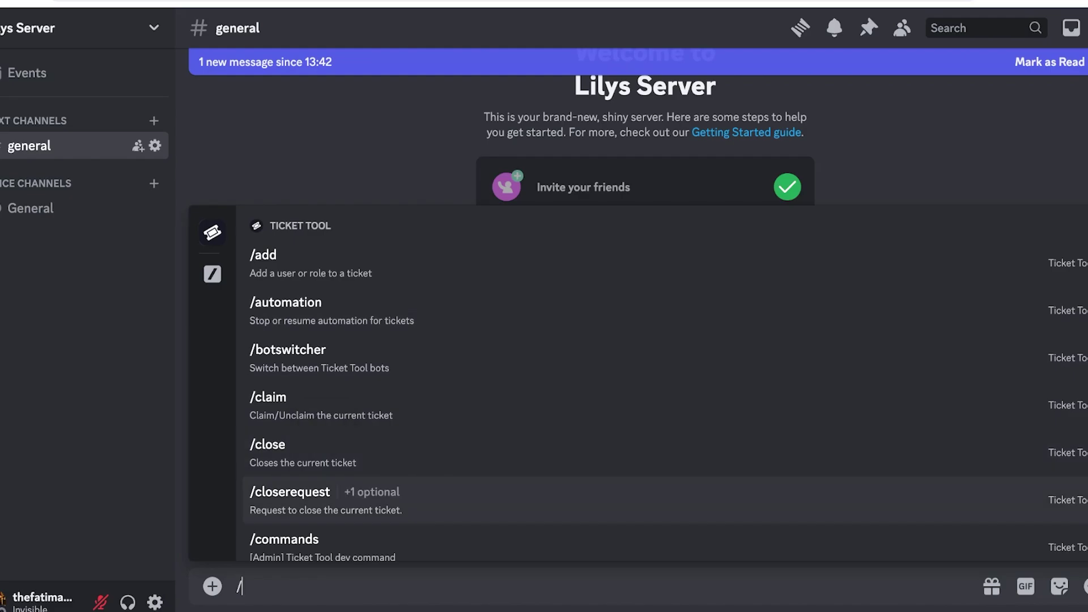
pyautogui.press('Down')
pyautogui.press('Down')
pyautogui.press('Down')
pyautogui.press('Up')
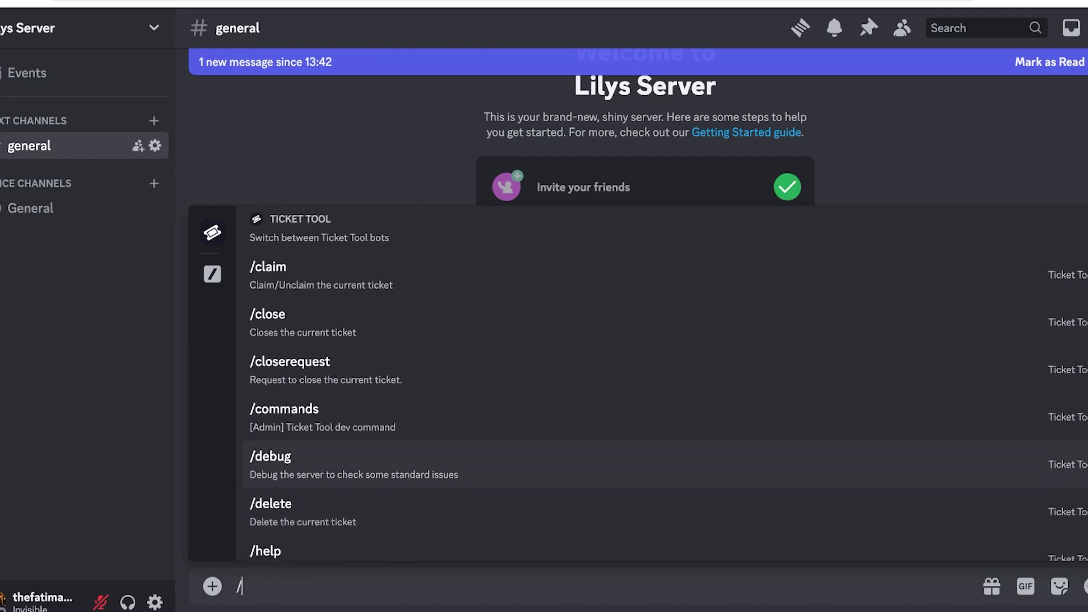
pyautogui.scroll(-6, 361, 465)
pyautogui.scroll(8, 360, 396)
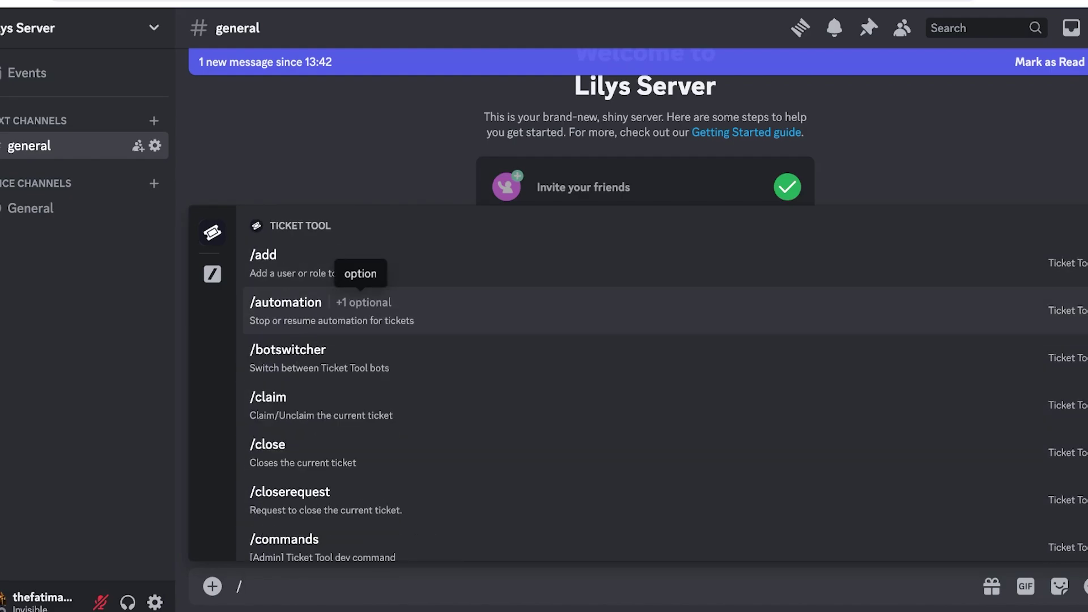
# Step: Try to run Ticket Tool's /automation command with the Start option in the general channel
pyautogui.press('Return')
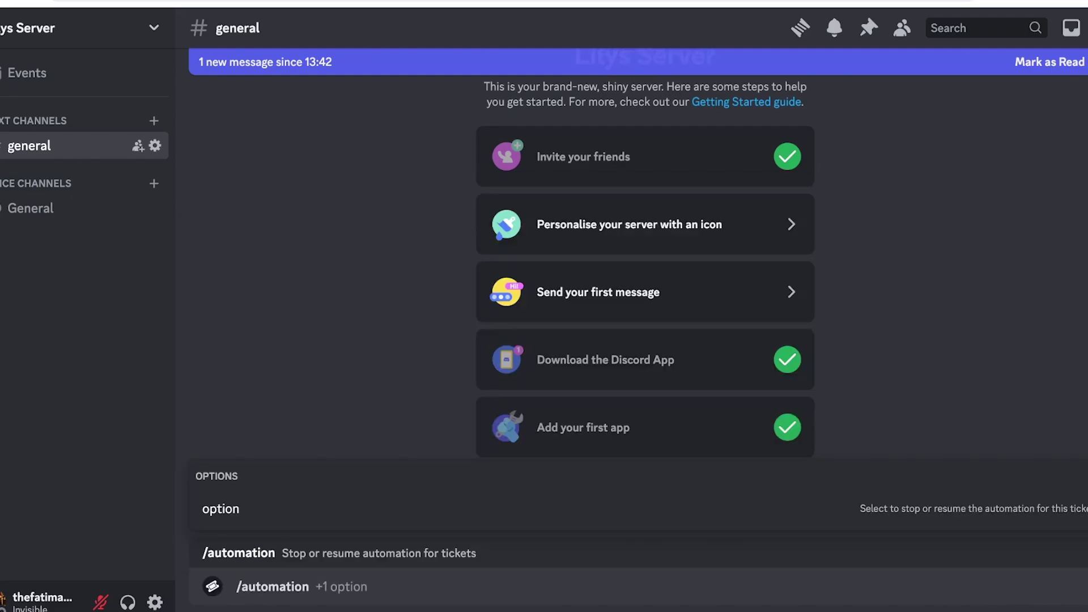
pyautogui.press('Return')
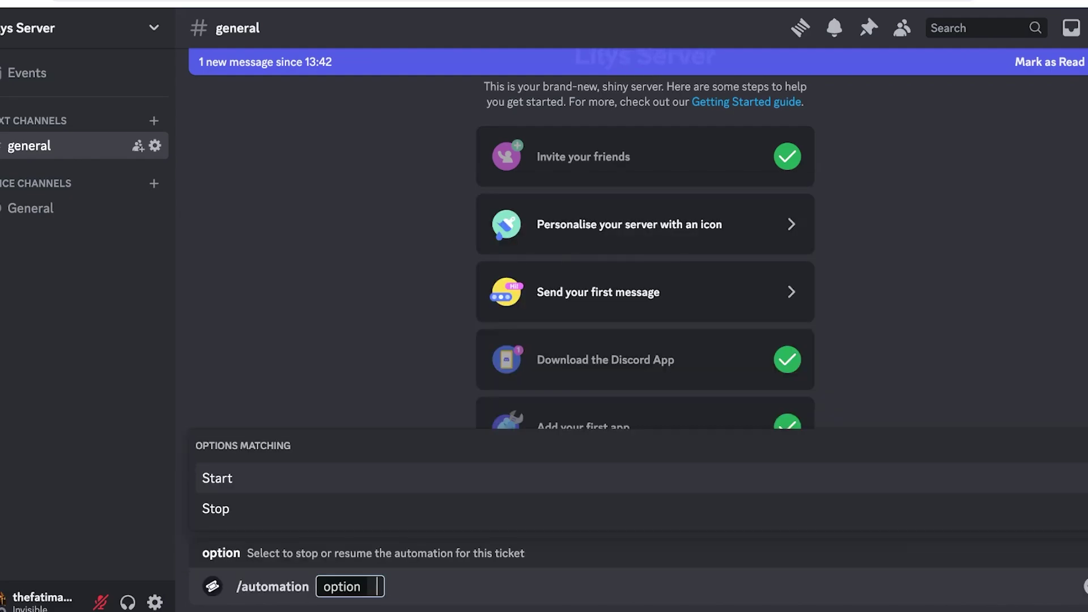
pyautogui.write('A')
pyautogui.press('BackSpace')
pyautogui.press('Return')
pyautogui.press('Return')
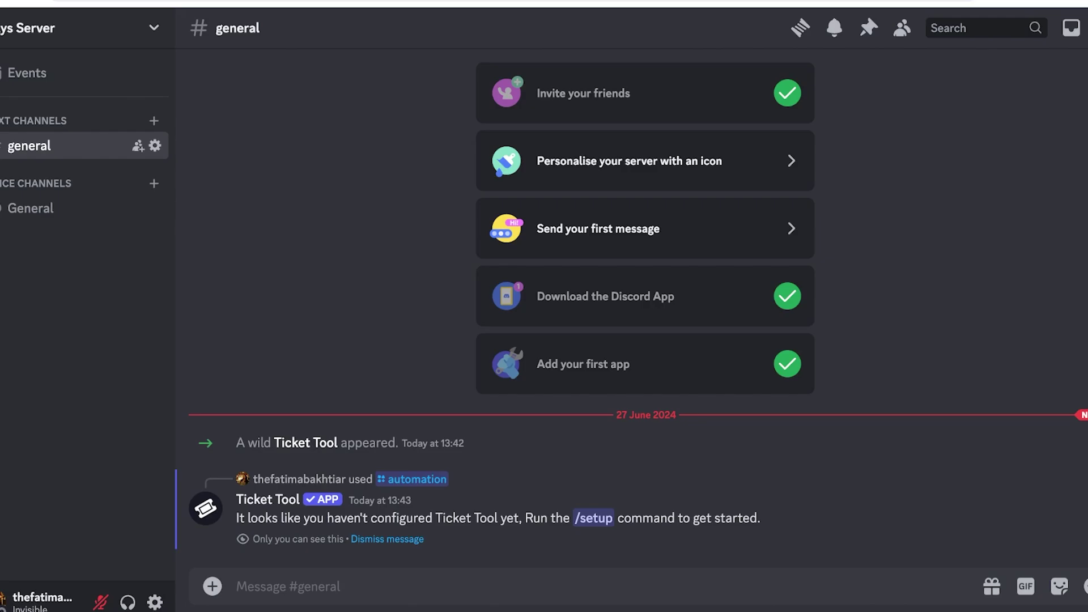
# Step: Run Ticket Tool's /setup command in the general channel and start creating a panel
pyautogui.moveTo(284, 518); pyautogui.dragTo(699, 518)
pyautogui.click(236, 586)
pyautogui.write('/setup')
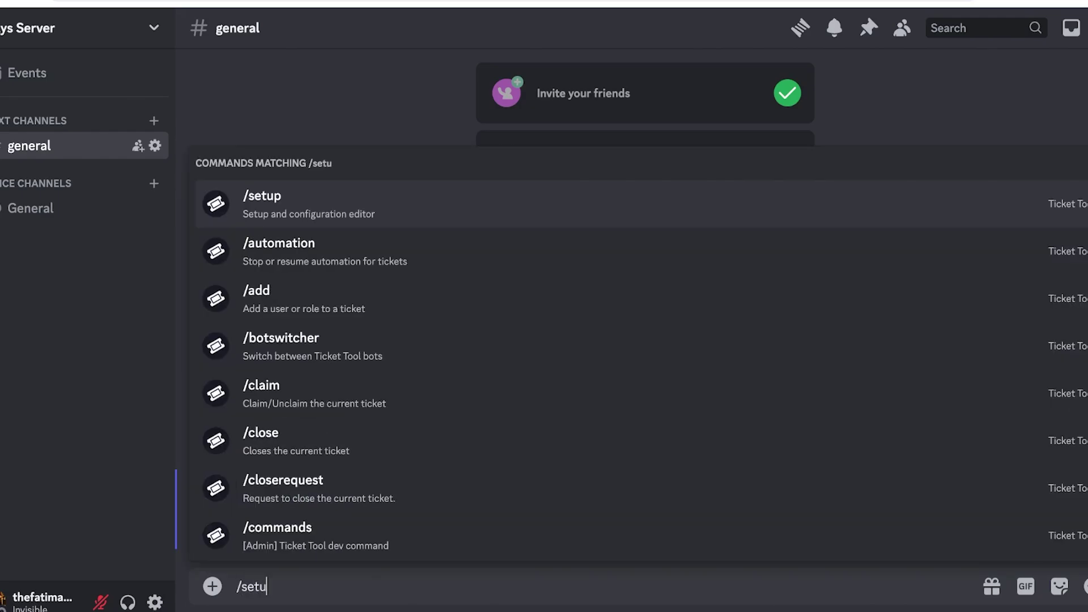
pyautogui.press('Return')
pyautogui.press('Return')
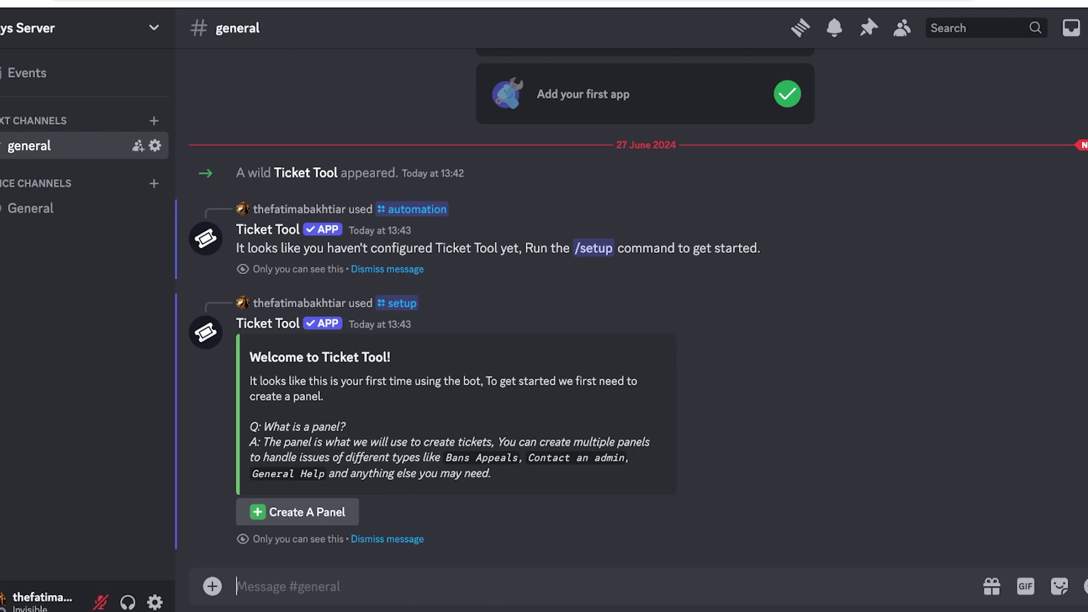
pyautogui.click(298, 512)
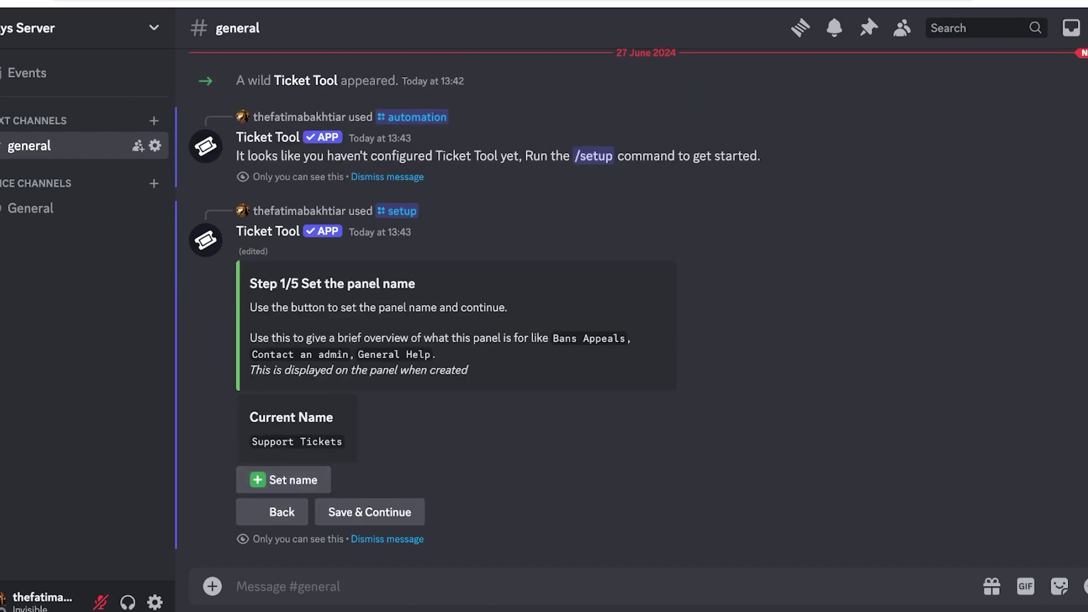
# Step: Name the ticket panel "Lilys Support Tickets", then save it and continue the setup
pyautogui.click(283, 480)
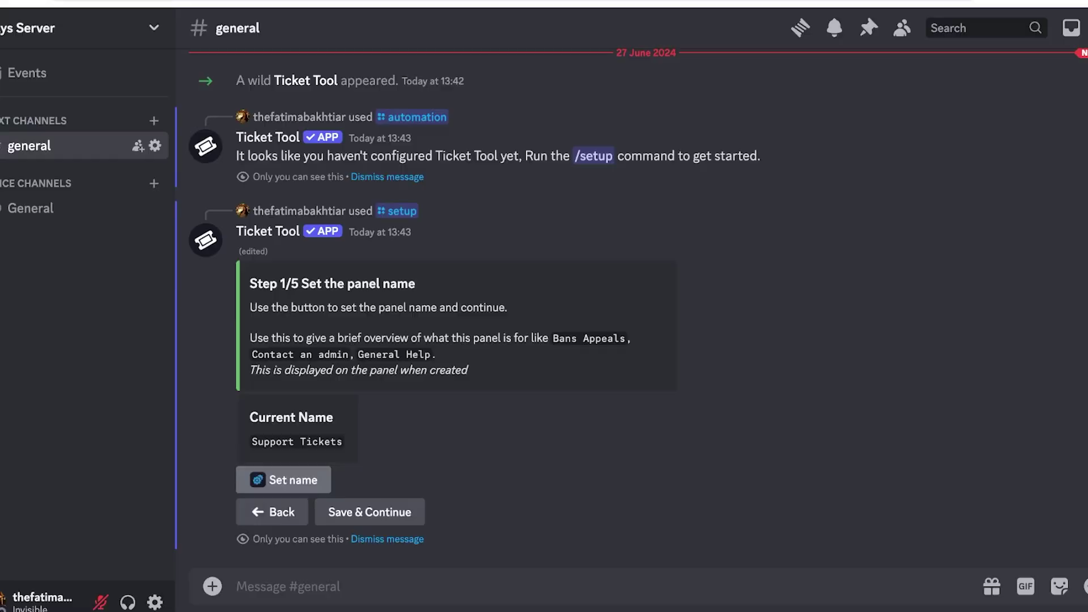
pyautogui.hotkey('ctrl', 'a')
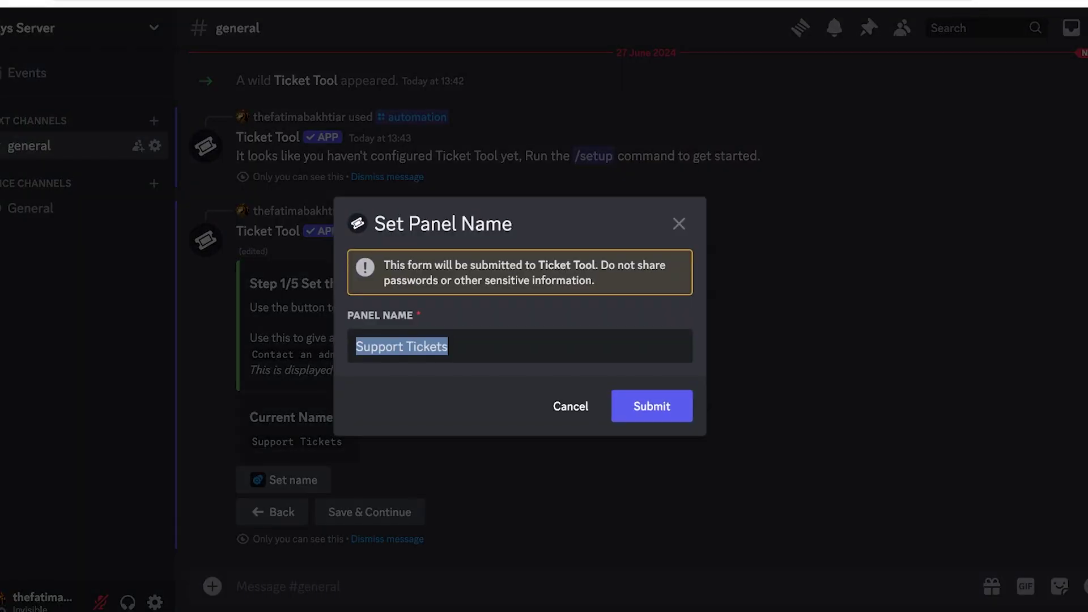
pyautogui.click(356, 346)
pyautogui.doubleClick(371, 346)
pyautogui.click(356, 347)
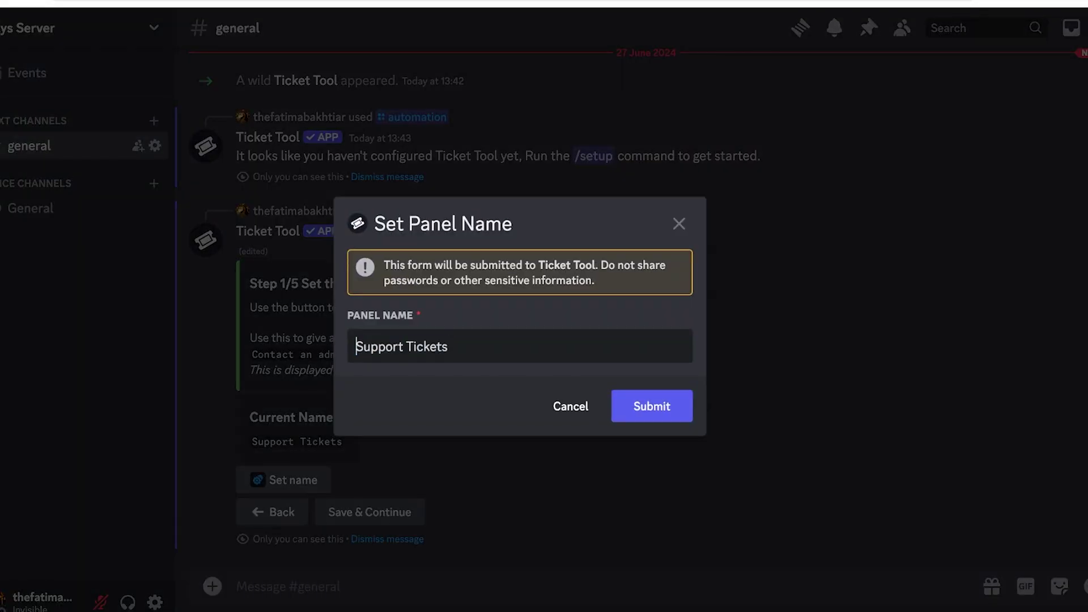
pyautogui.write('Lily')
pyautogui.press('BackSpace')
pyautogui.write('s')
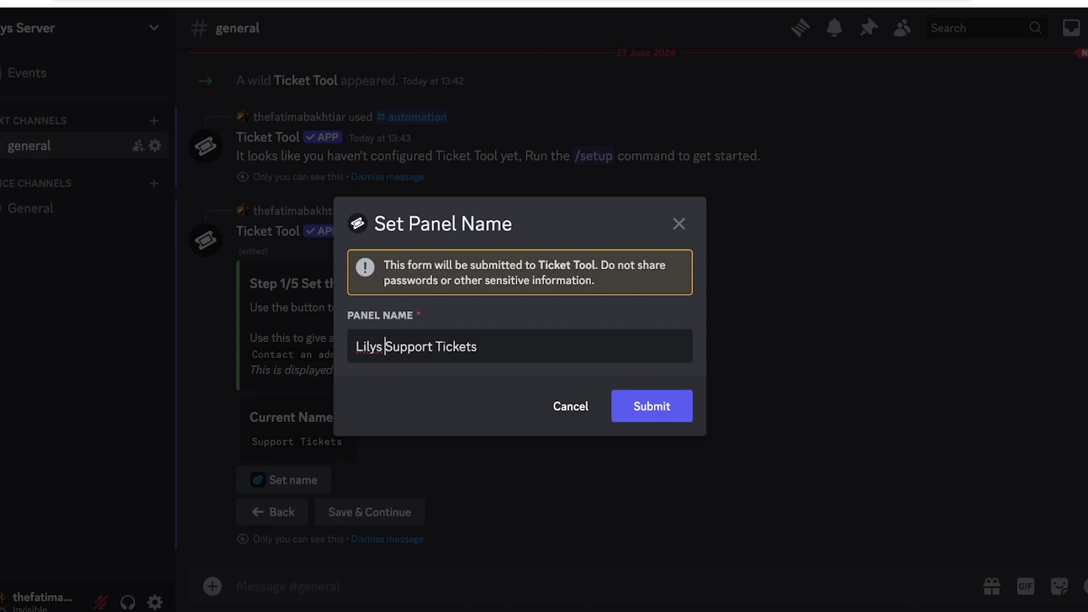
pyautogui.press('Return')
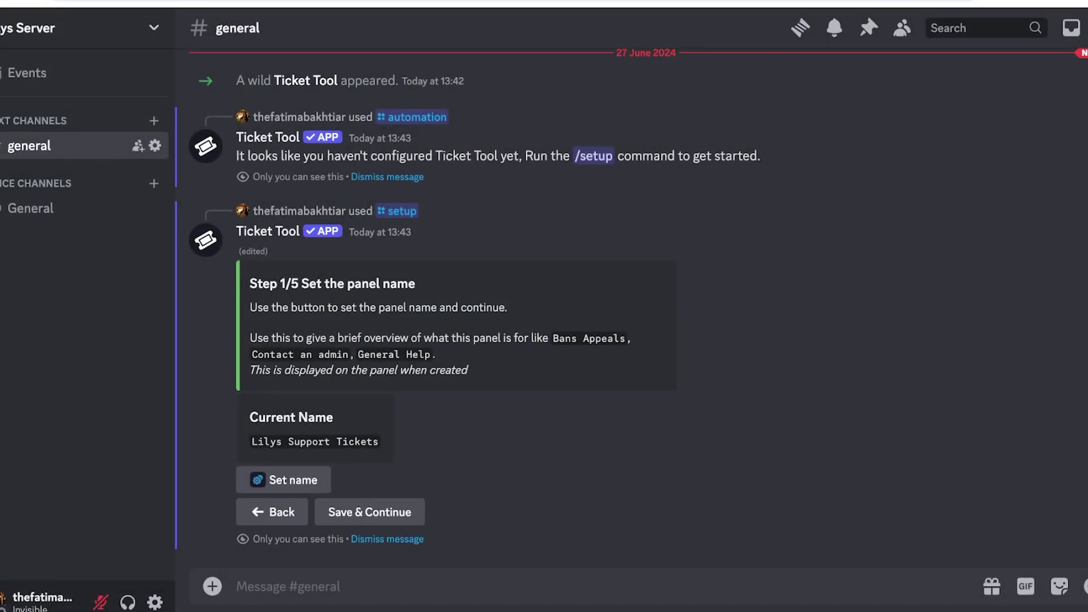
pyautogui.click(370, 511)
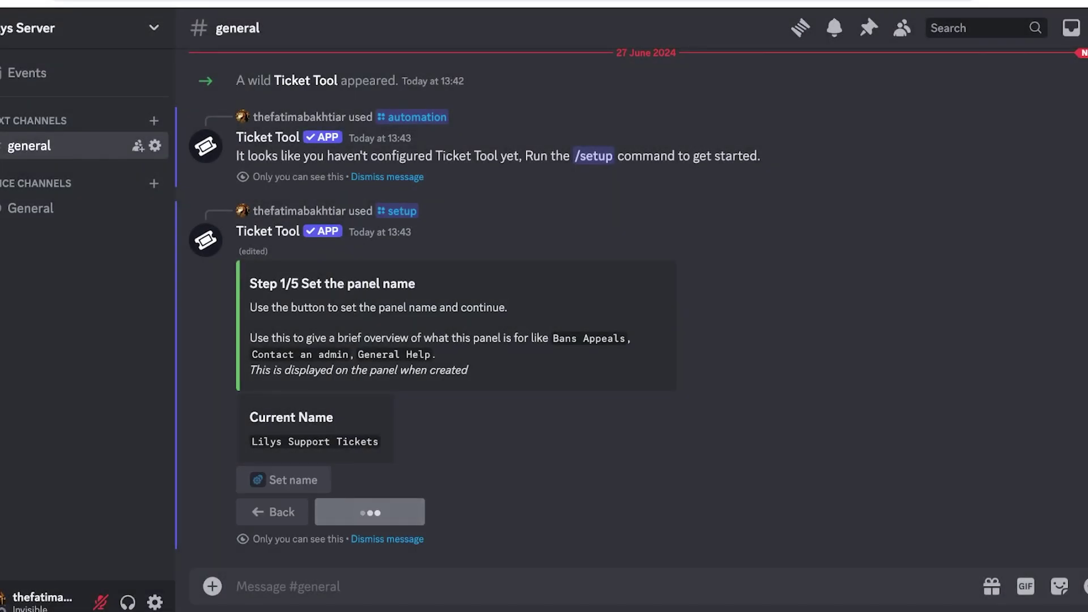
# Step: Select the Ticket Tool role as the panel's support team role, then save it and continue the setup
pyautogui.click(405, 474)
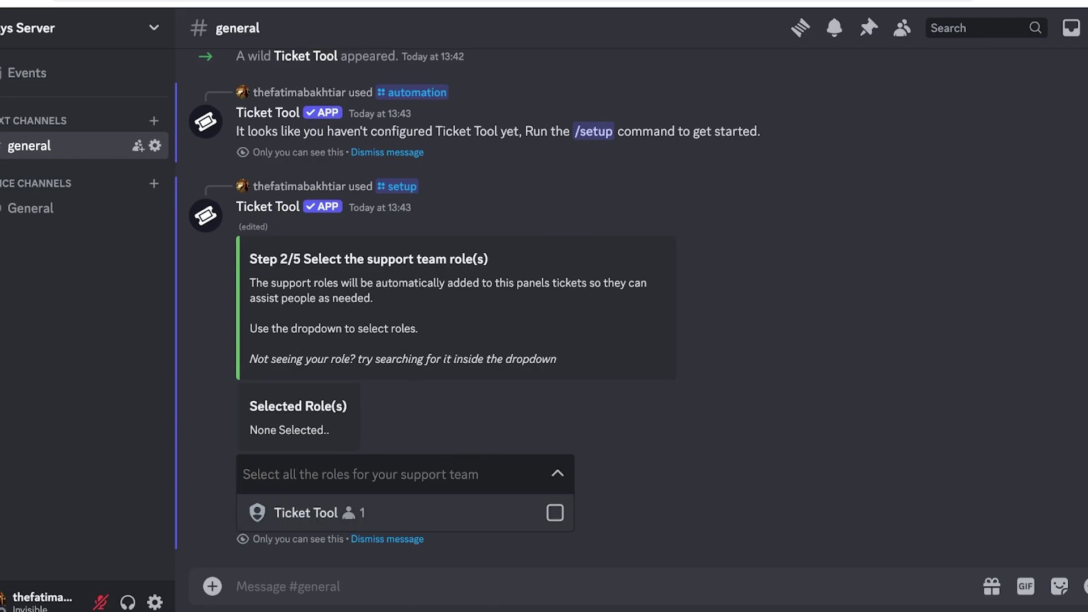
pyautogui.click(405, 513)
pyautogui.press('Escape')
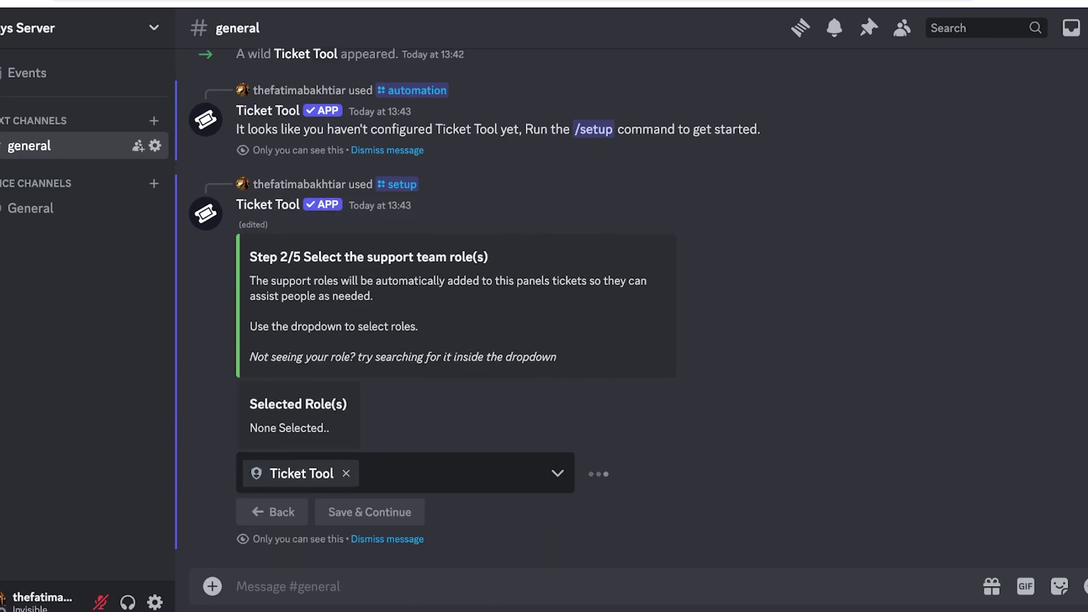
pyautogui.click(404, 474)
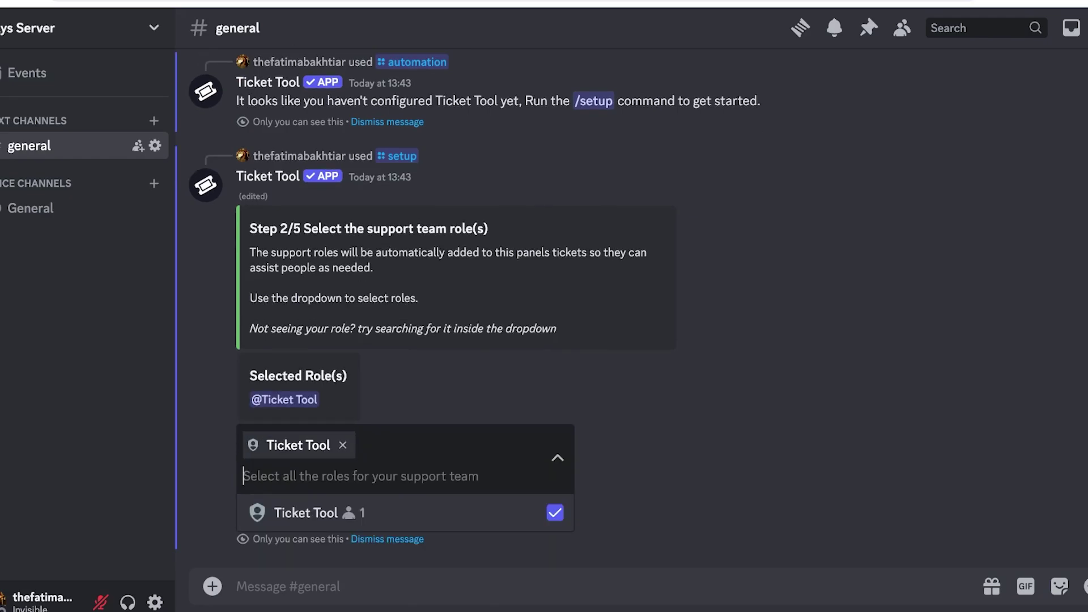
pyautogui.press('Escape')
pyautogui.click(369, 512)
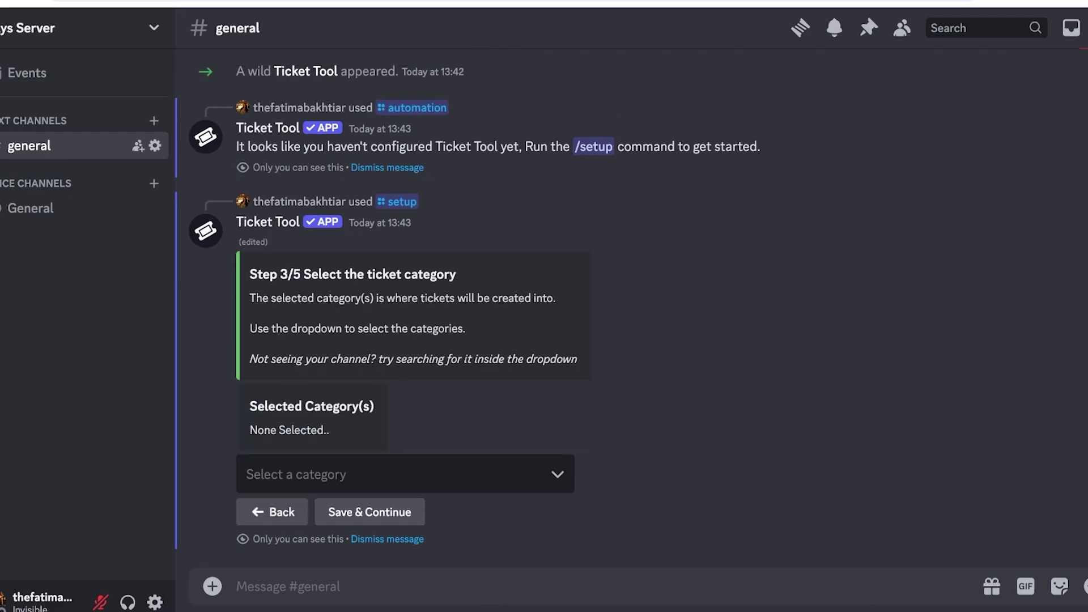
# Step: Choose Text channels as the category for created tickets, then save it and continue the setup
pyautogui.click(405, 474)
pyautogui.click(405, 512)
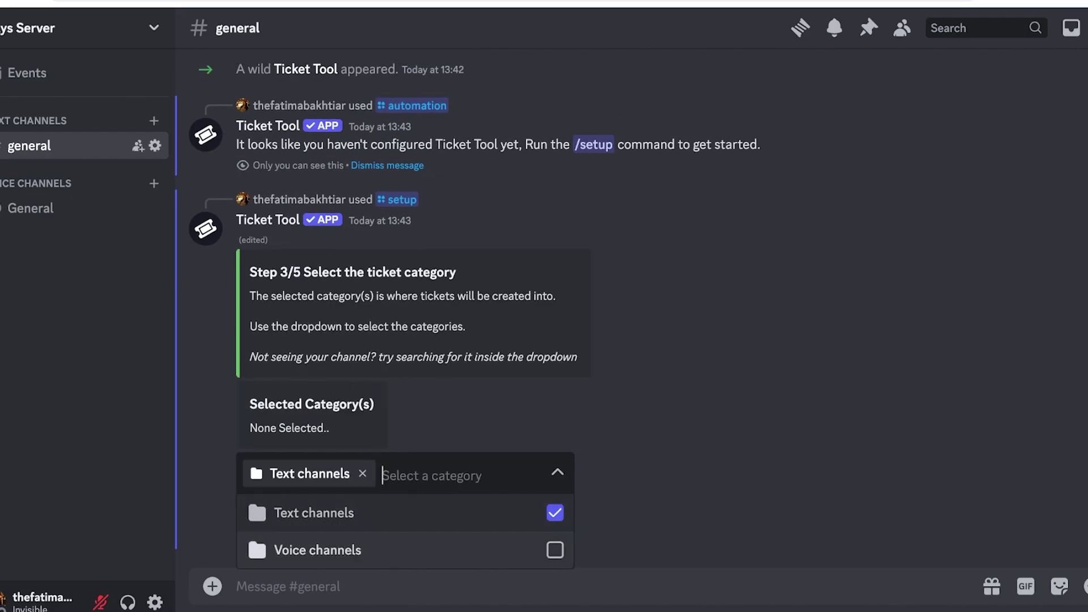
pyautogui.press('Escape')
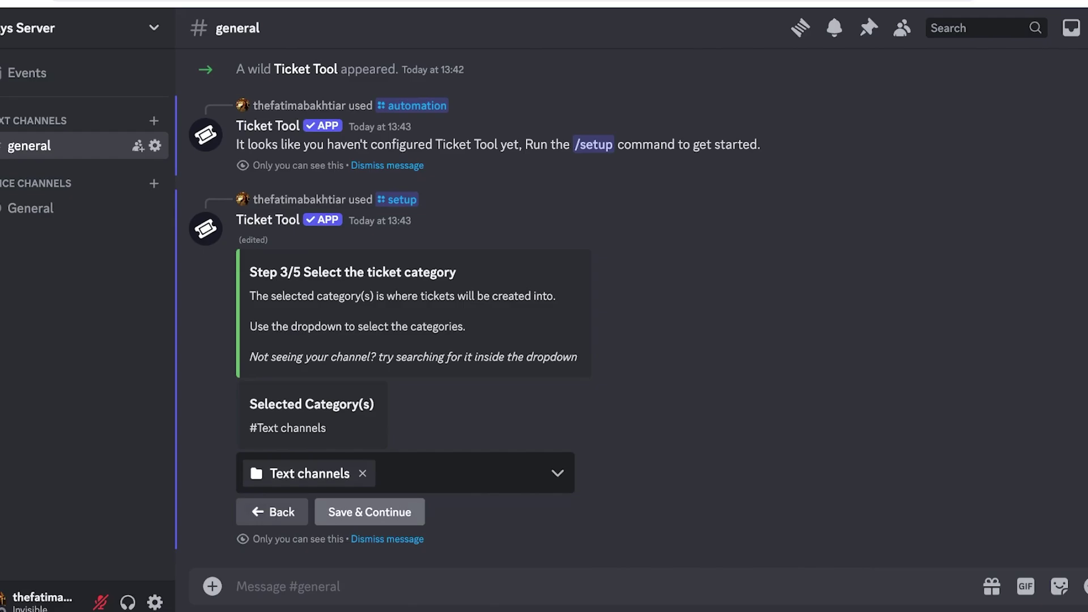
pyautogui.click(370, 512)
# Step: Set general as the transcript channel, then send the ticket panel into general and finish the setup
pyautogui.click(406, 473)
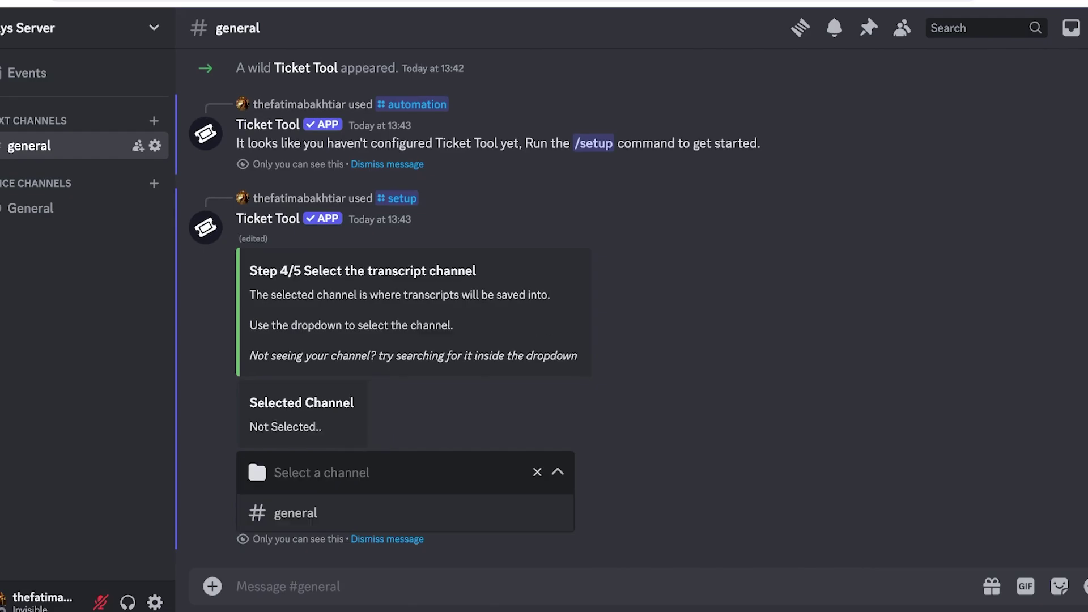
pyautogui.click(291, 512)
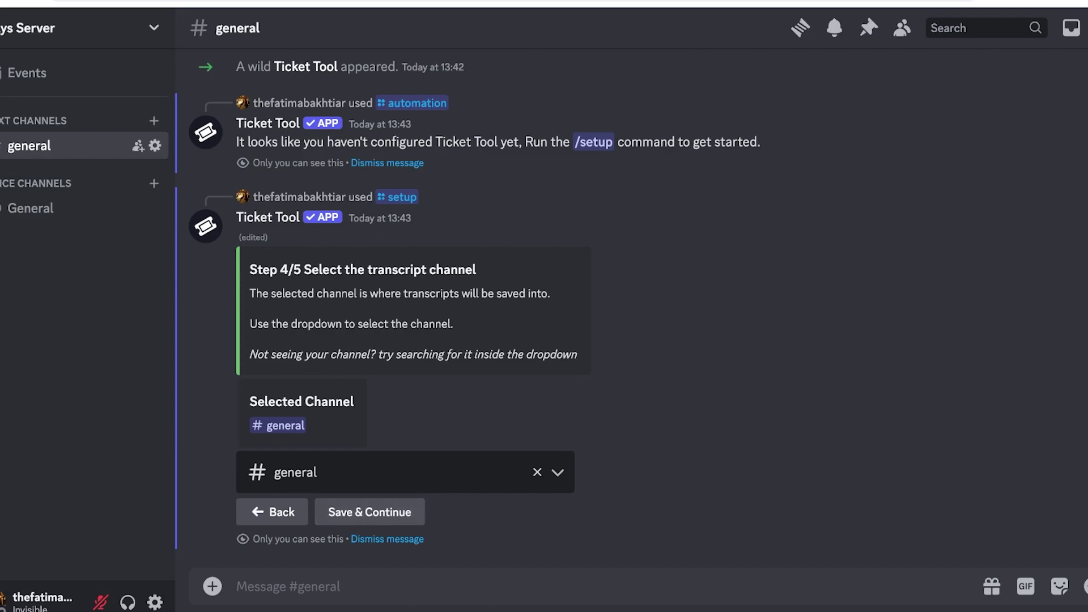
pyautogui.click(370, 512)
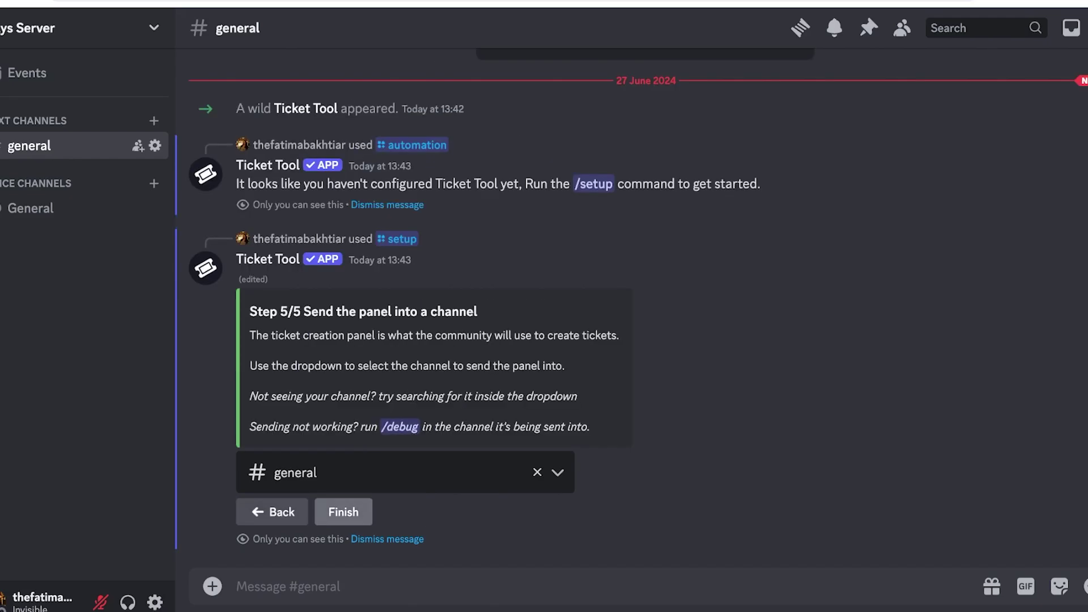
pyautogui.click(343, 512)
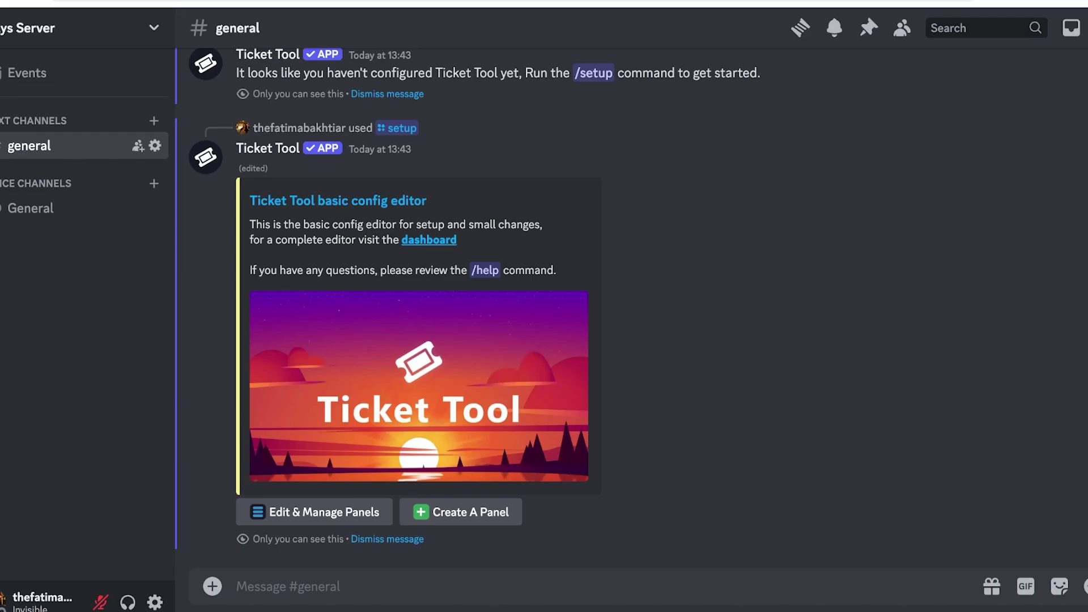
# Step: Visit the Ticket Tool dashboard from the config editor message, trusting tickettool.xyz links from now on
pyautogui.click(429, 240)
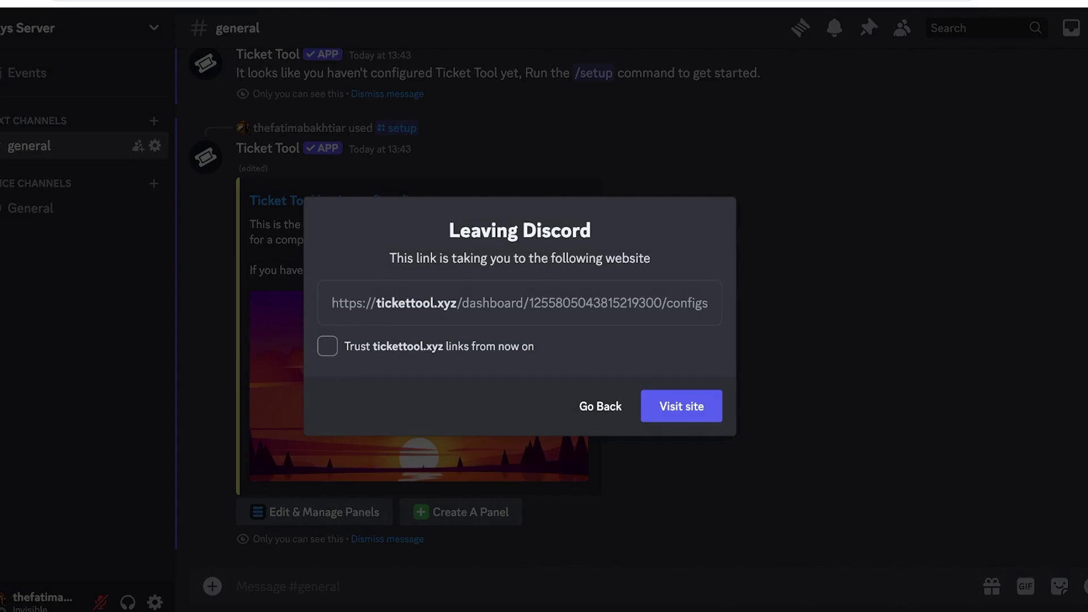
pyautogui.click(328, 346)
pyautogui.click(681, 406)
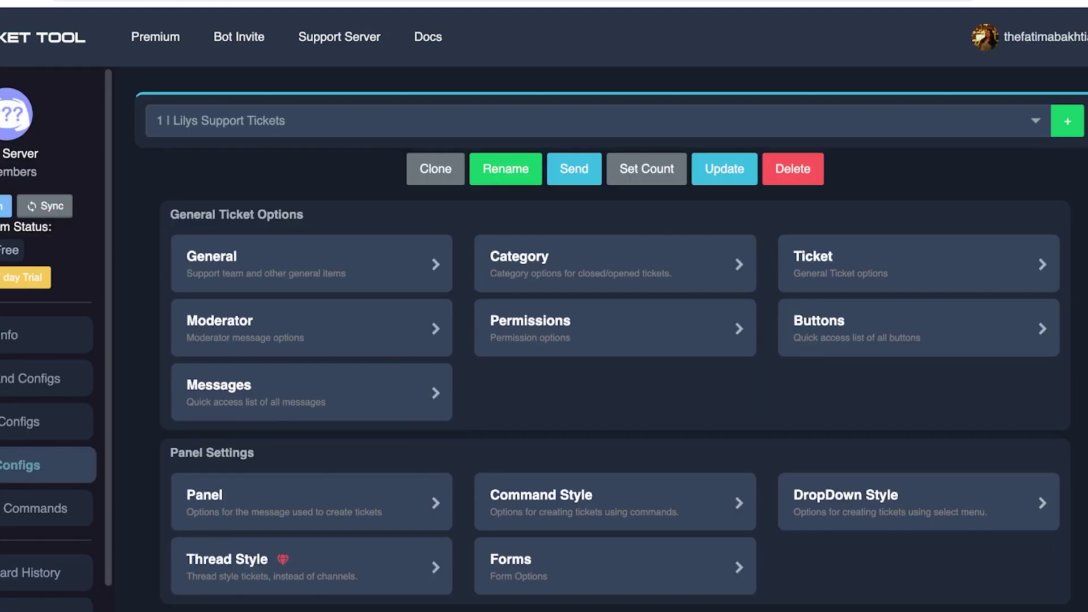
# Step: Examine the Lilys Support Tickets panel configs in the dashboard, including the Ticket options, and view the Server Info and Command Configs
pyautogui.scroll(-1, 56, 340)
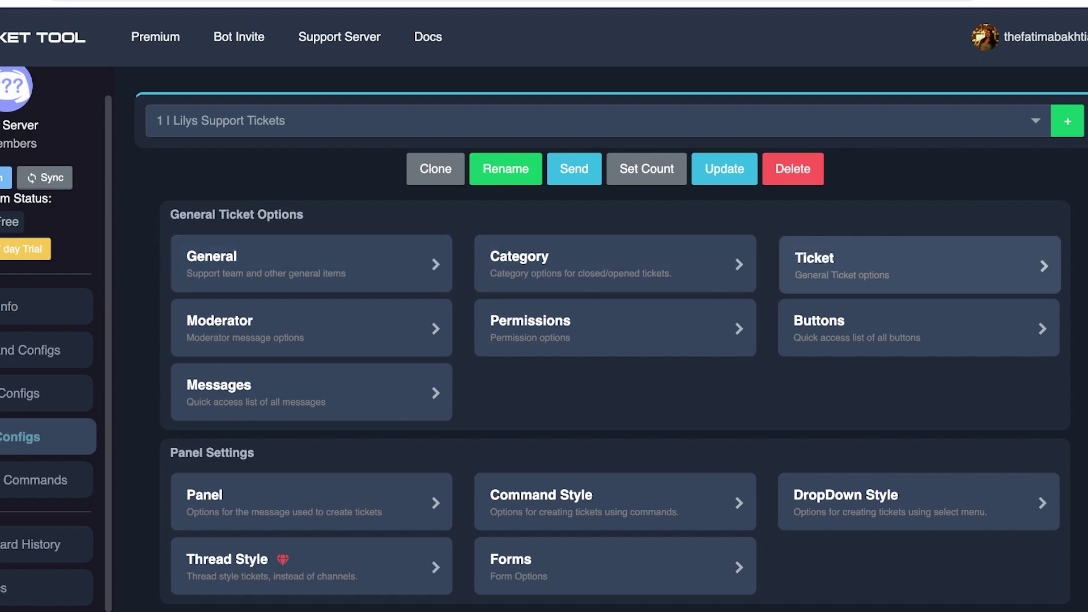
pyautogui.click(919, 265)
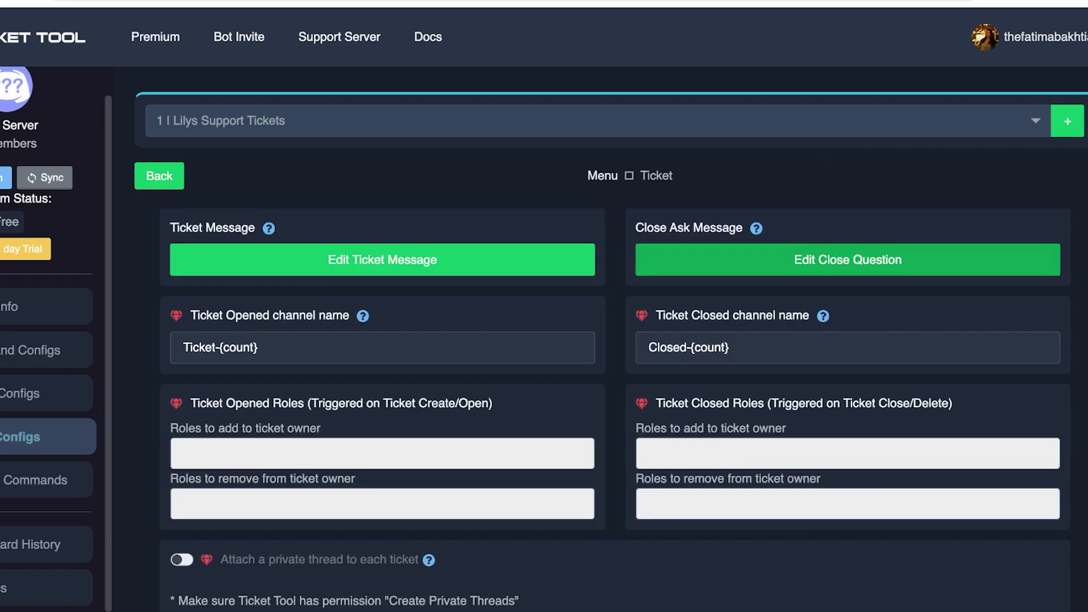
pyautogui.click(159, 176)
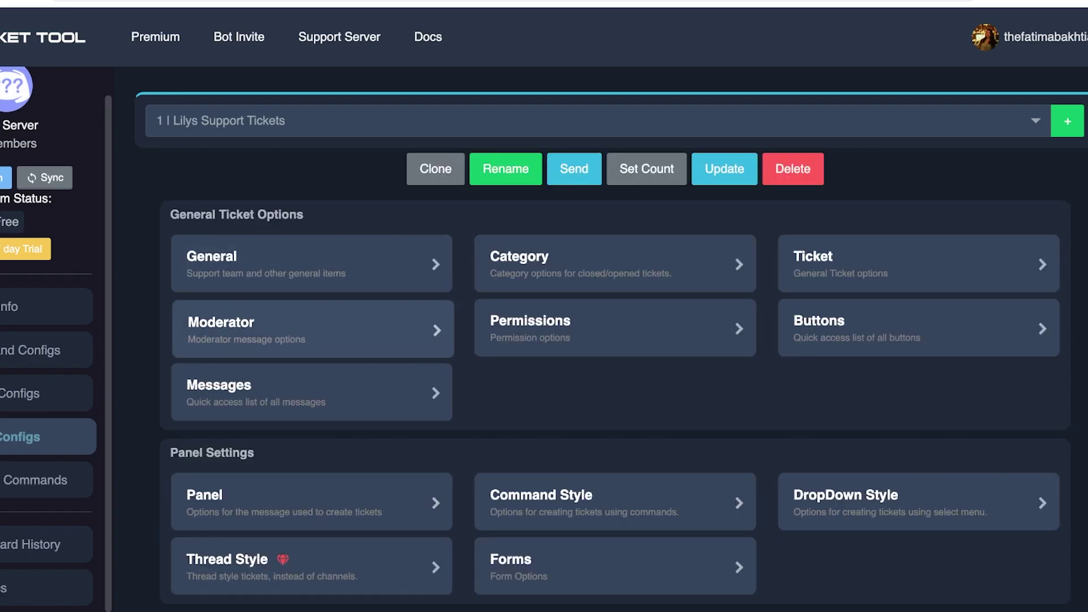
pyautogui.scroll(-3, 312, 380)
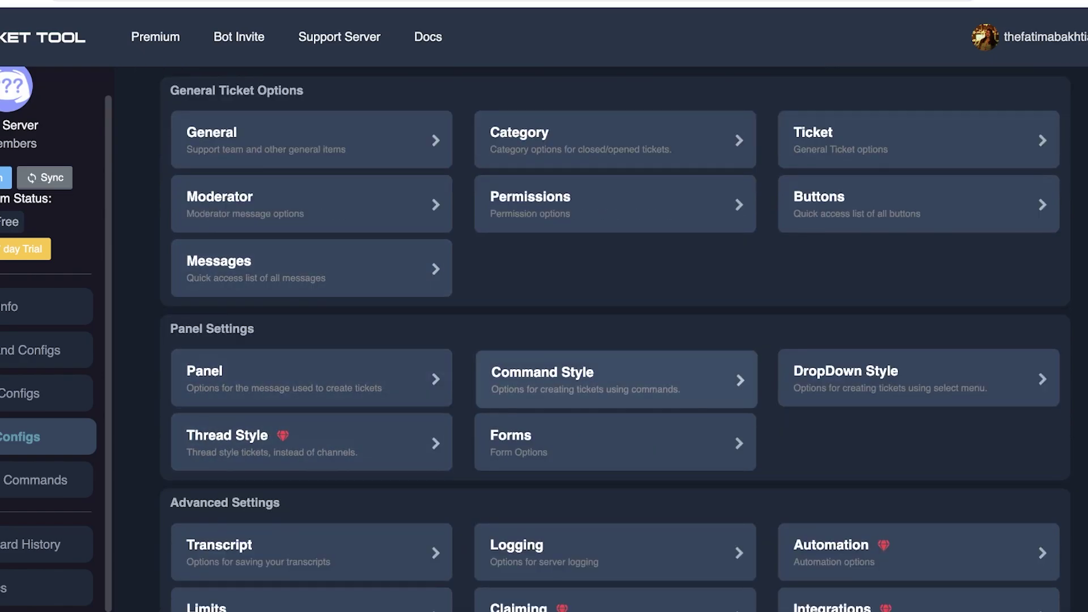
pyautogui.scroll(-3, 615, 442)
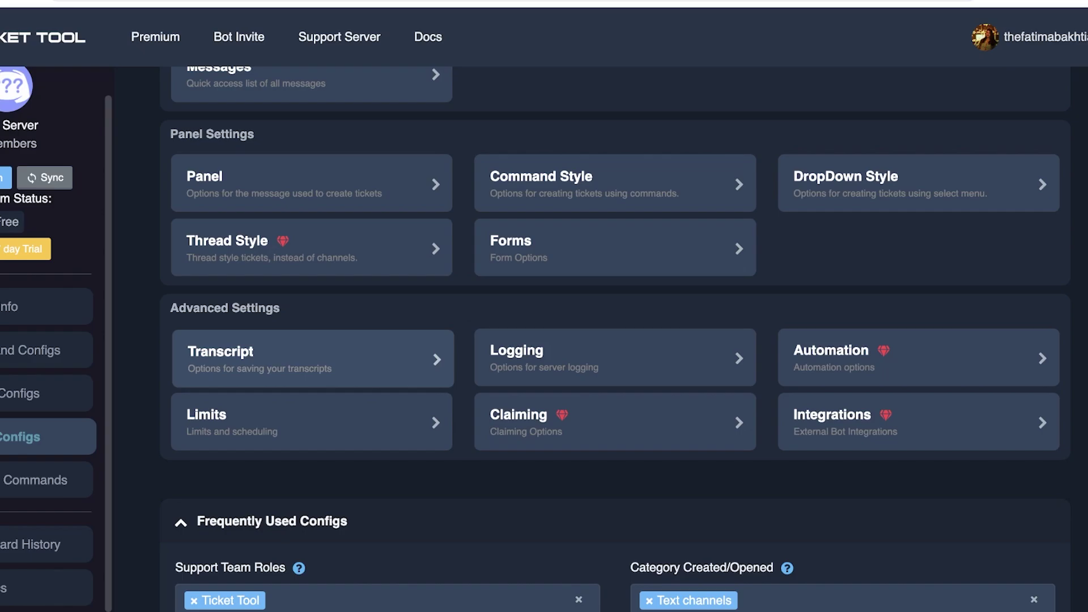
pyautogui.scroll(-1, 46, 397)
pyautogui.click(23, 297)
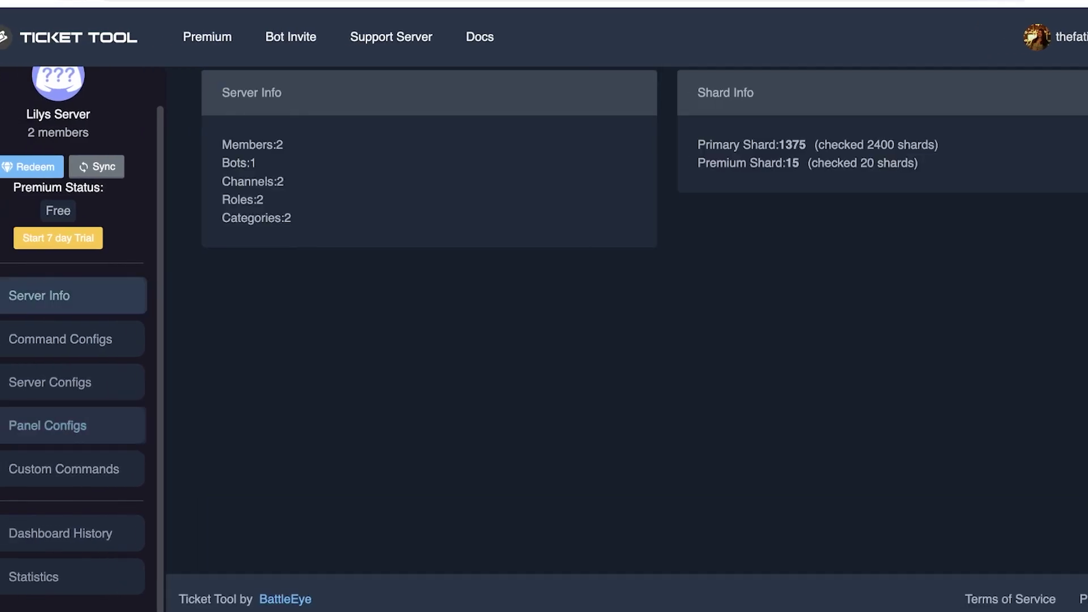
pyautogui.scroll(1, 635, 339)
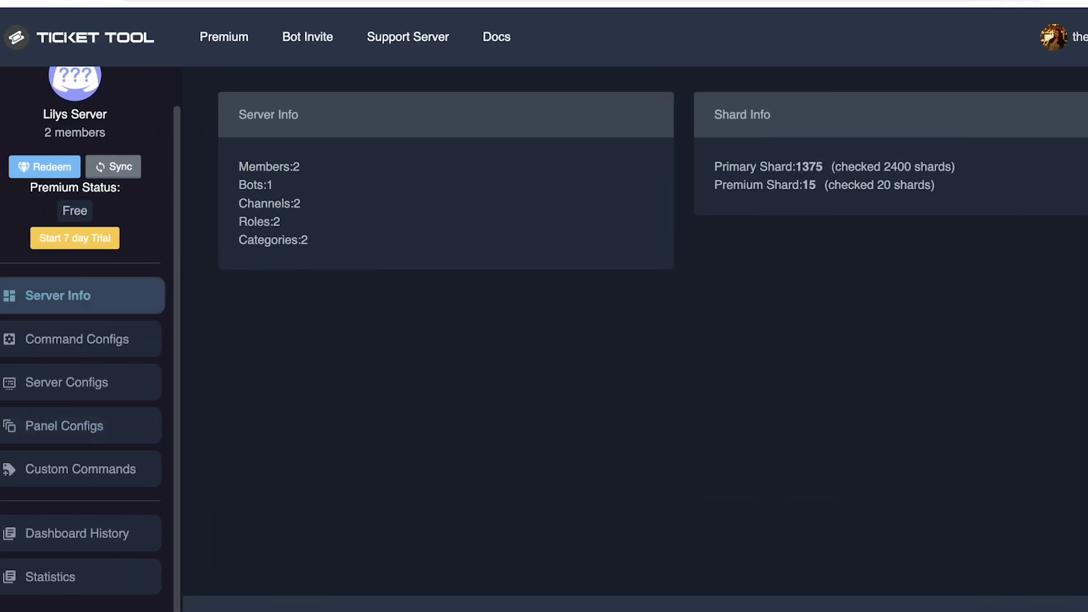
pyautogui.click(77, 339)
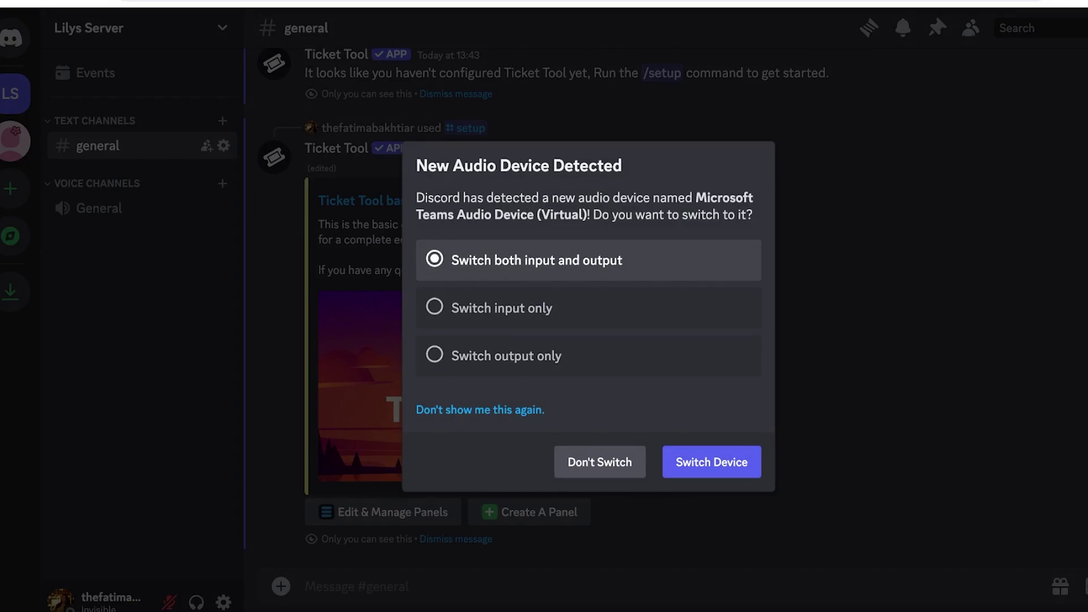
# Step: Back in Discord, decline the audio device switch and start creating a panel, keeping the name Lilys Support Tickets
pyautogui.click(599, 462)
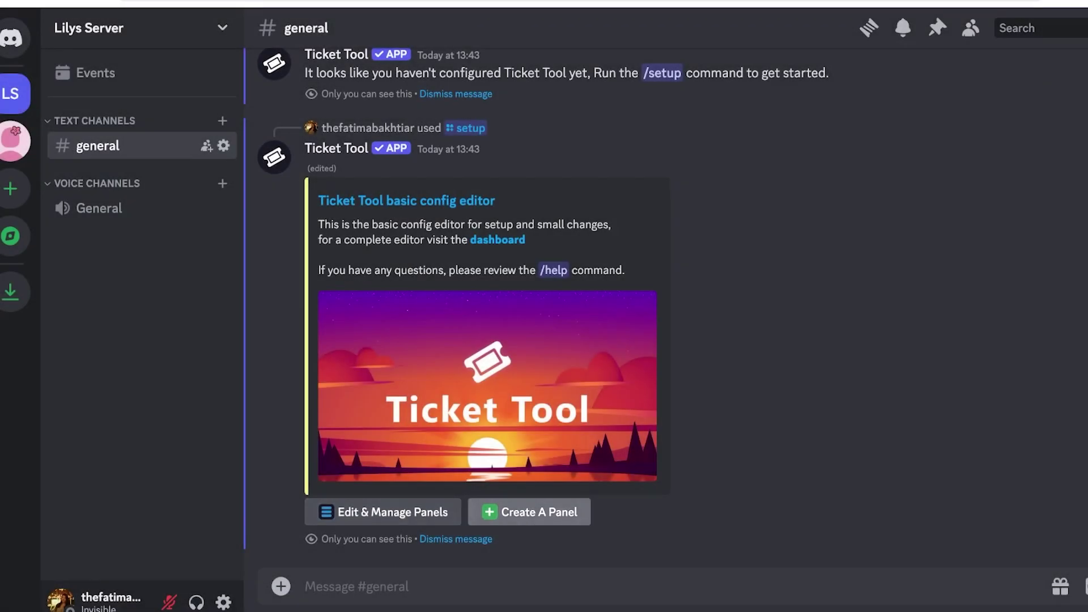
pyautogui.click(529, 511)
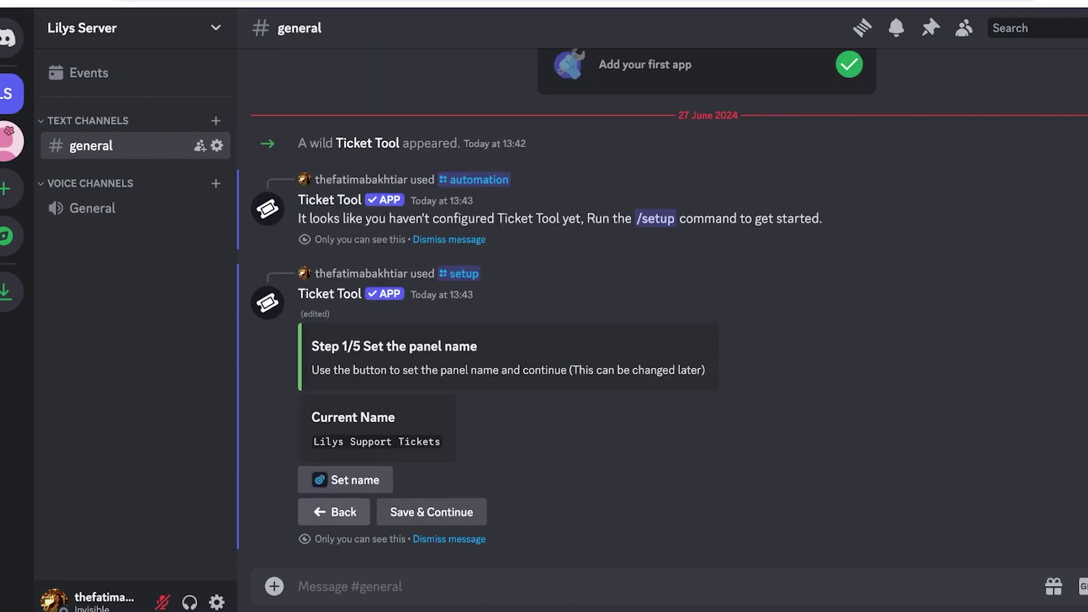
pyautogui.click(438, 512)
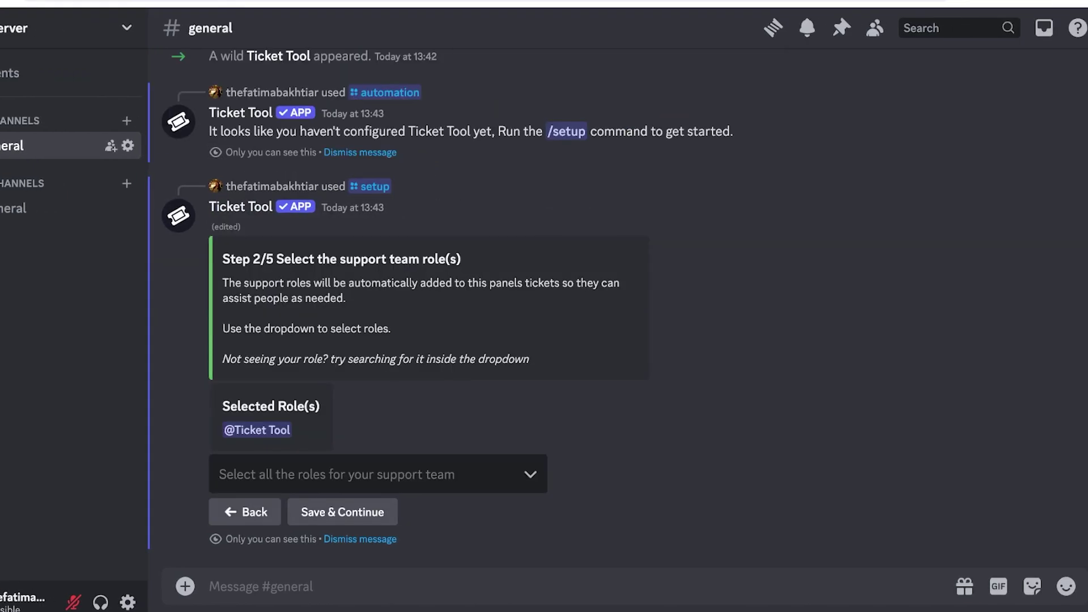
# Step: Clear the Ticket Tool role from the panel's support team roles
pyautogui.click(377, 474)
pyautogui.click(378, 513)
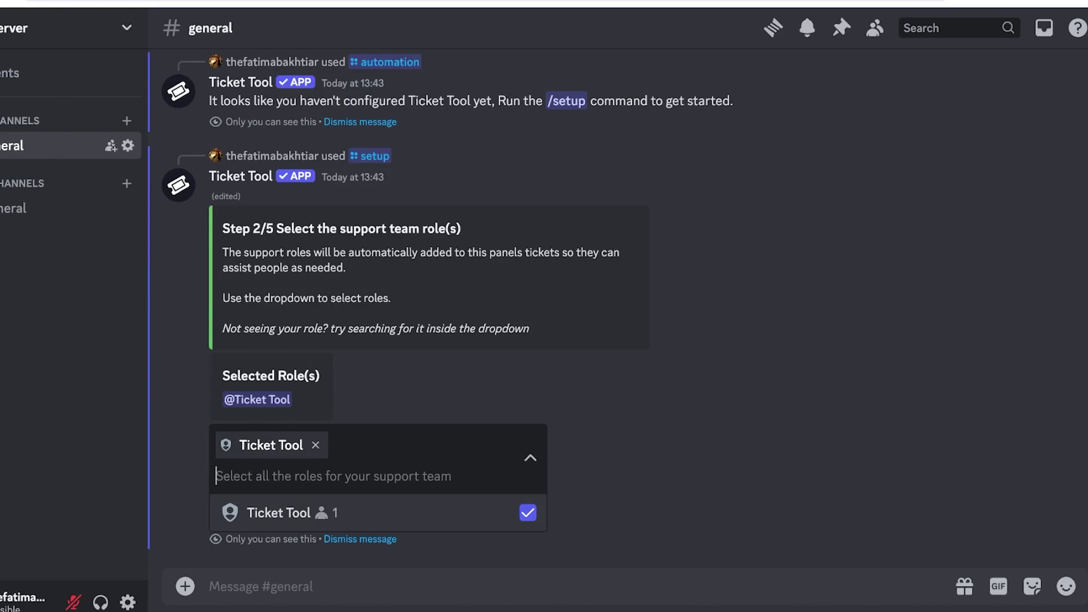
pyautogui.click(377, 512)
pyautogui.click(378, 513)
pyautogui.click(271, 406)
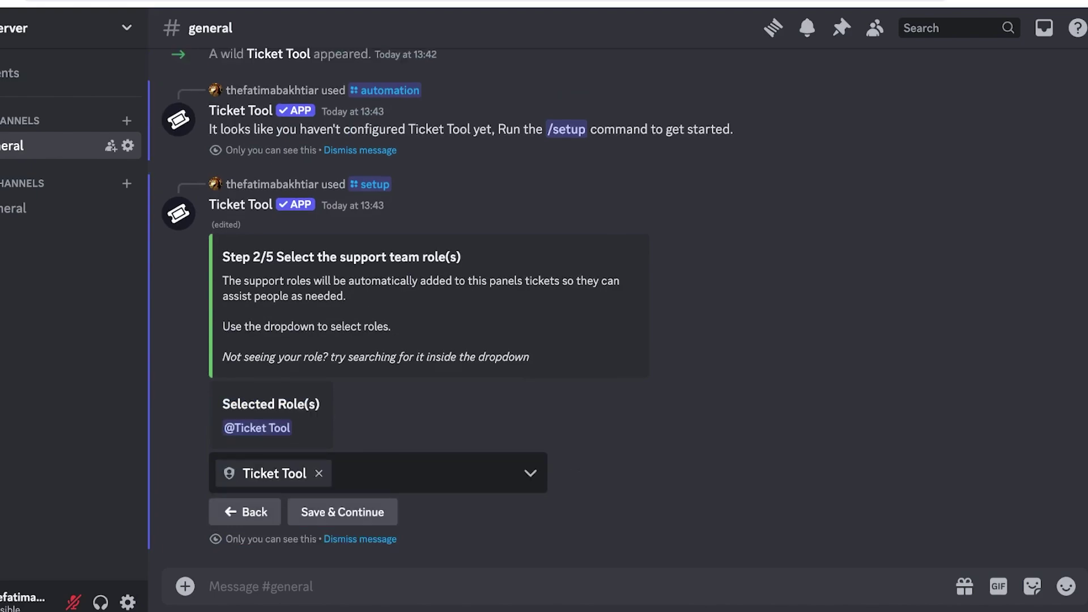
pyautogui.doubleClick(236, 257)
pyautogui.click(236, 257)
pyautogui.click(377, 473)
pyautogui.click(378, 512)
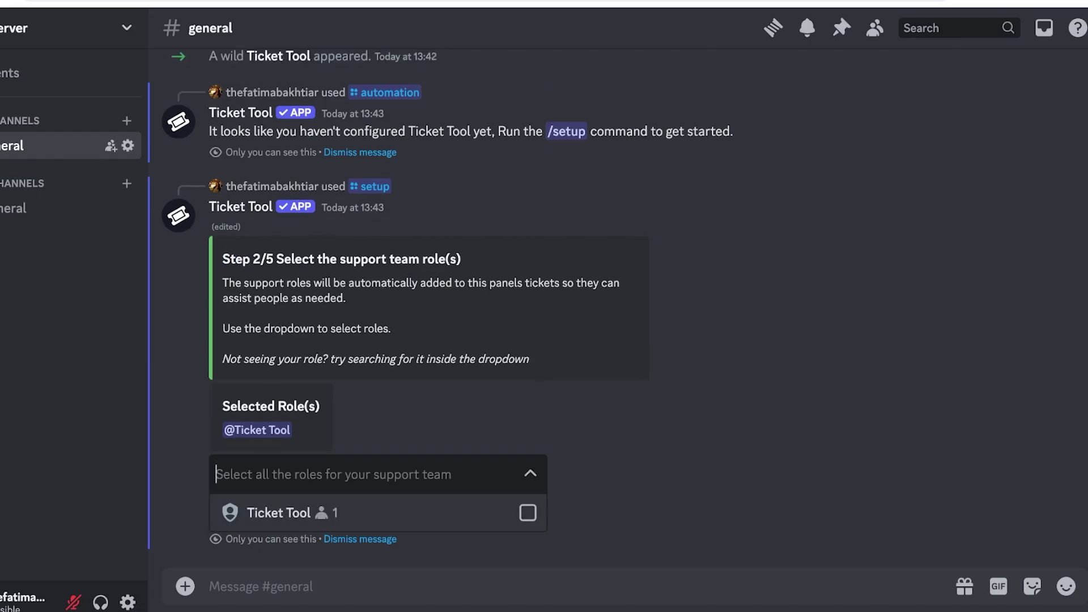
pyautogui.press('Escape')
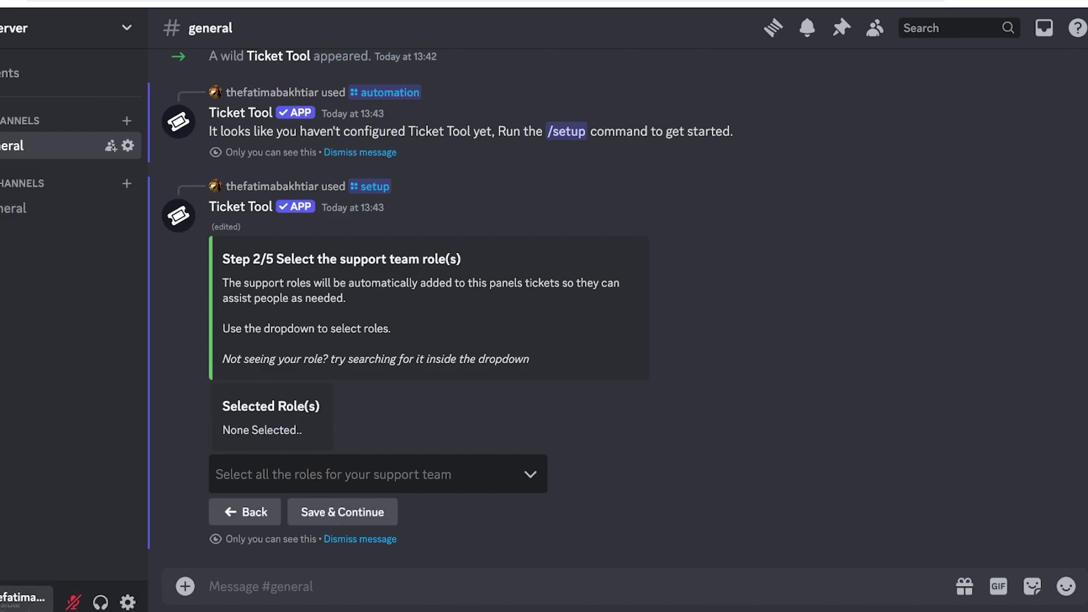
pyautogui.click(128, 602)
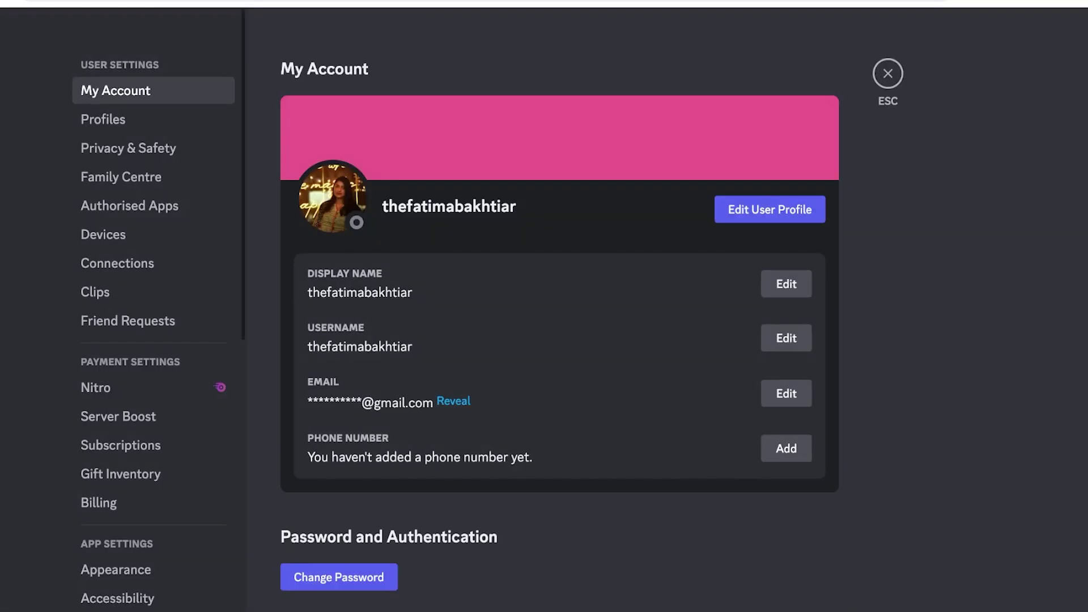
pyautogui.click(121, 177)
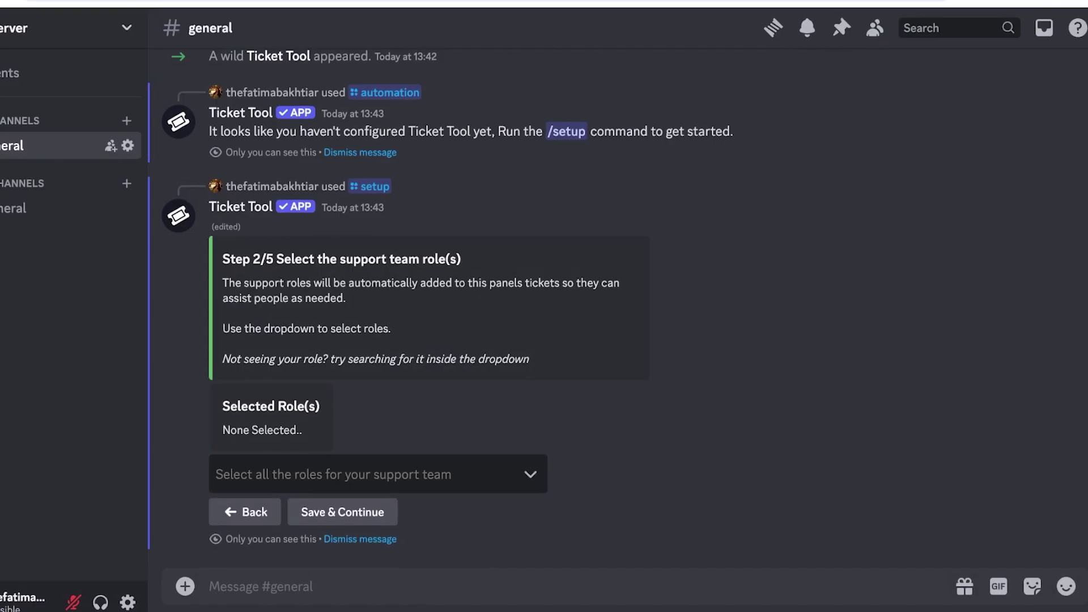
# Step: Bring up the slash commands again in the general channel and examine the full list of Ticket Tool commands
pyautogui.write('/')
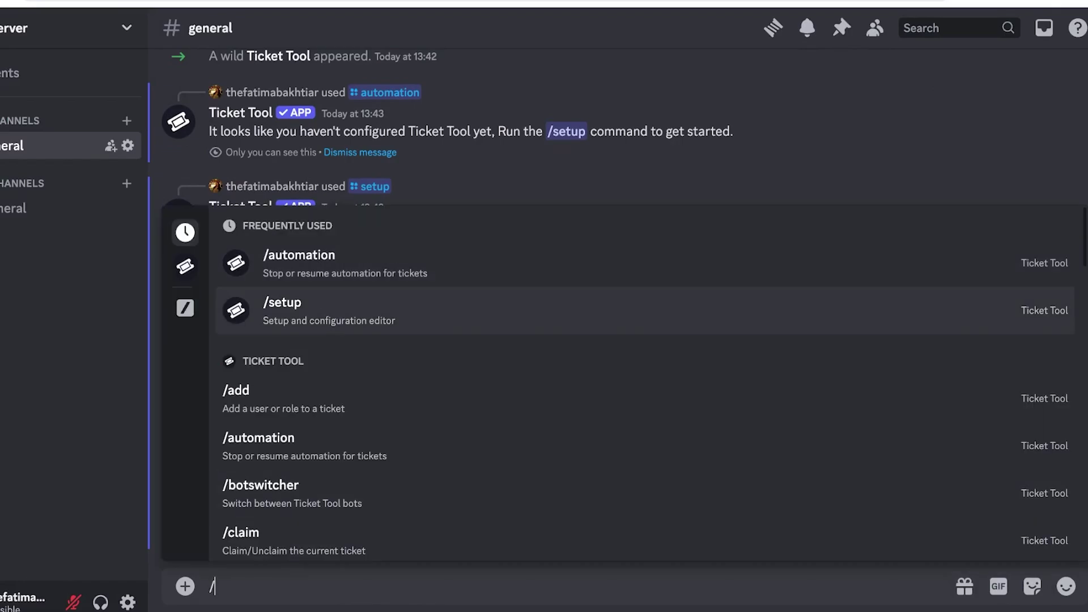
pyautogui.scroll(-20, 645, 395)
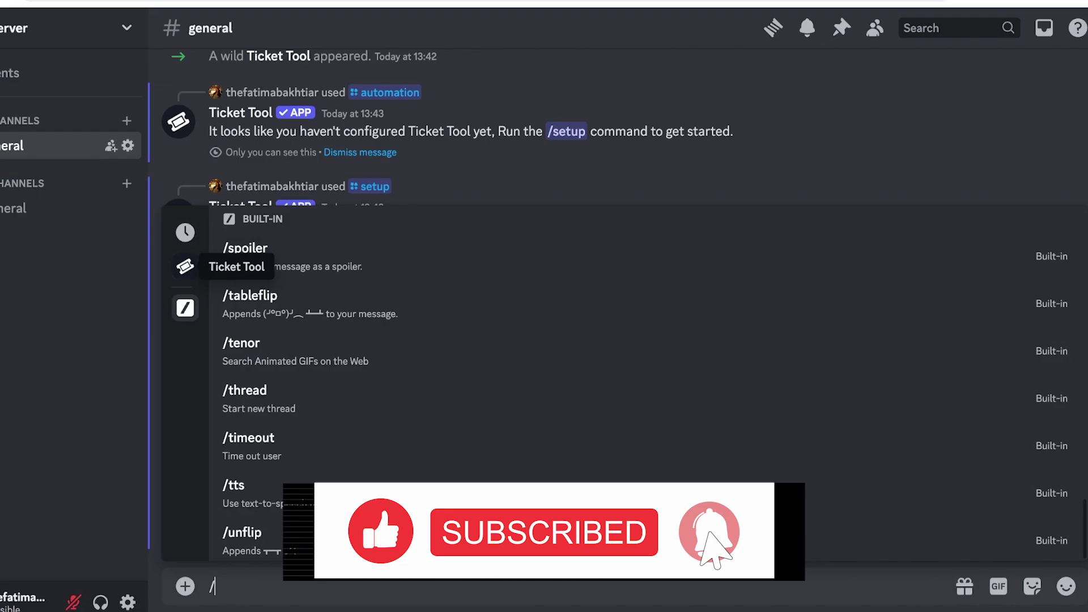
pyautogui.click(185, 267)
pyautogui.scroll(-5, 510, 323)
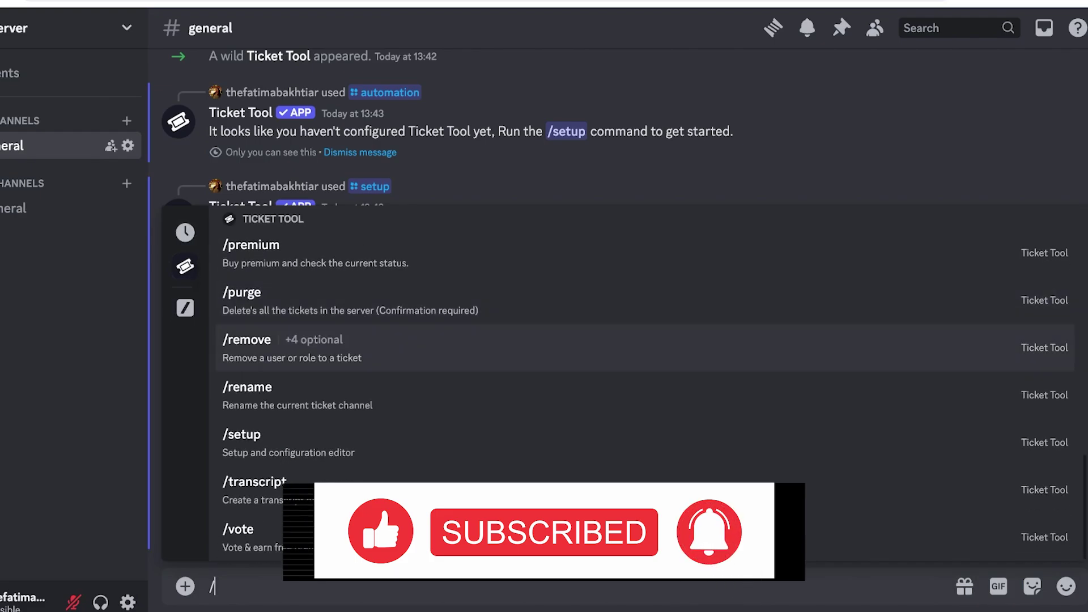
pyautogui.scroll(5, 510, 538)
pyautogui.scroll(2, 511, 311)
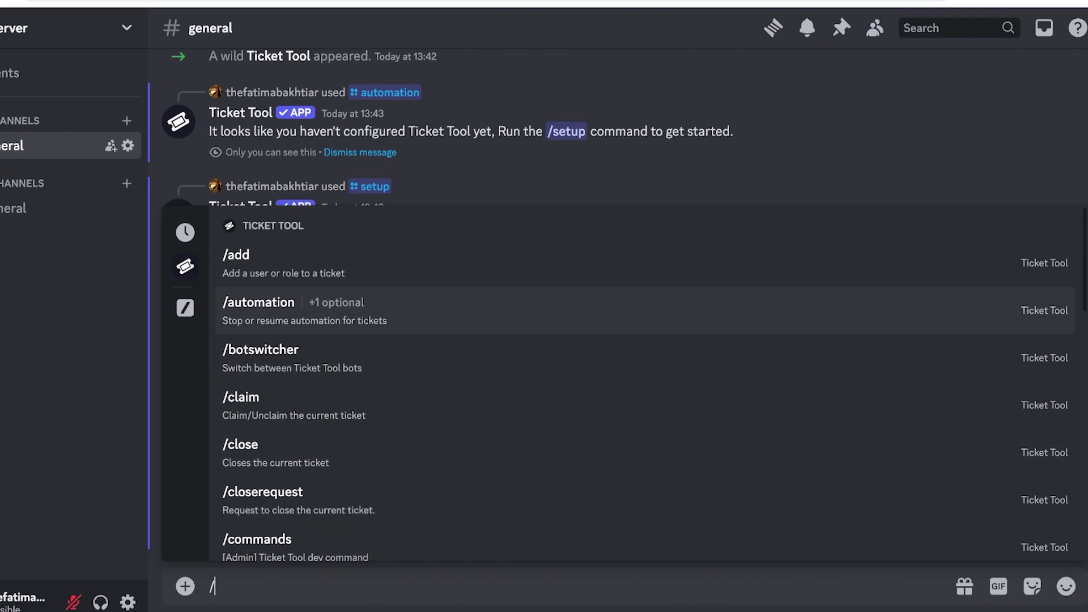
# Step: Run Ticket Tool's /automation command in the general channel with its option set to Start
pyautogui.click(258, 302)
pyautogui.press('Tab')
pyautogui.write('d')
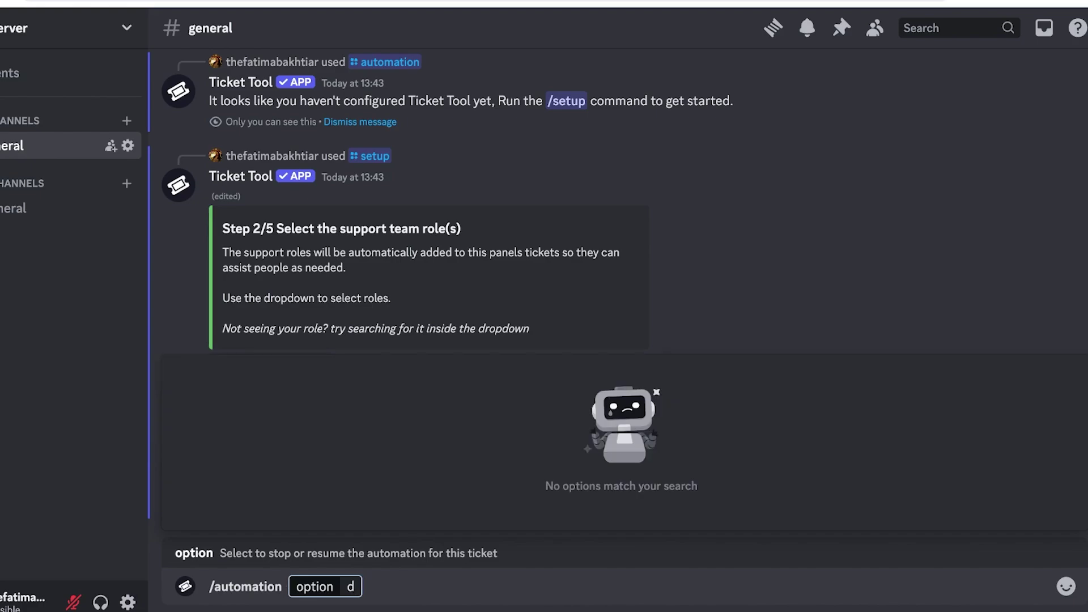
pyautogui.press('BackSpace')
pyautogui.press('BackSpace')
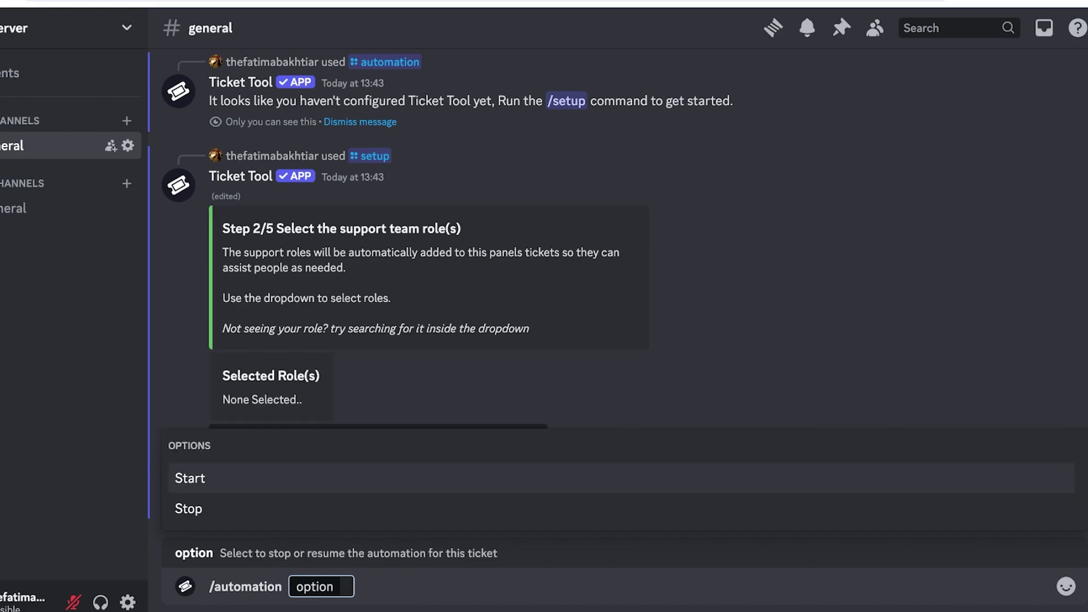
pyautogui.press('Down')
pyautogui.press('Up')
pyautogui.press('Return')
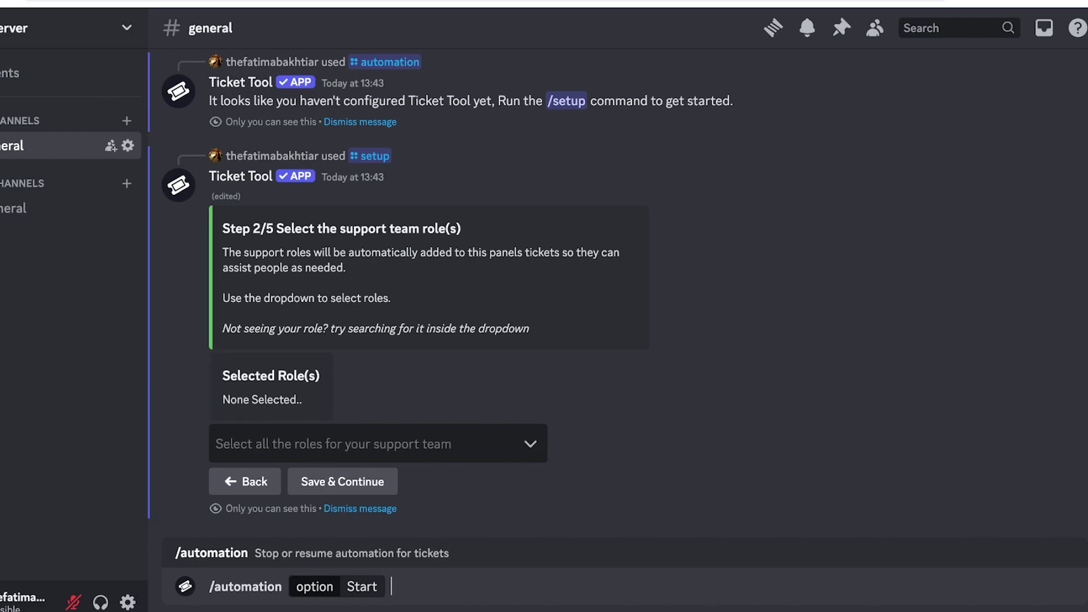
pyautogui.write('Solve')
pyautogui.press('Return')
pyautogui.click(185, 586)
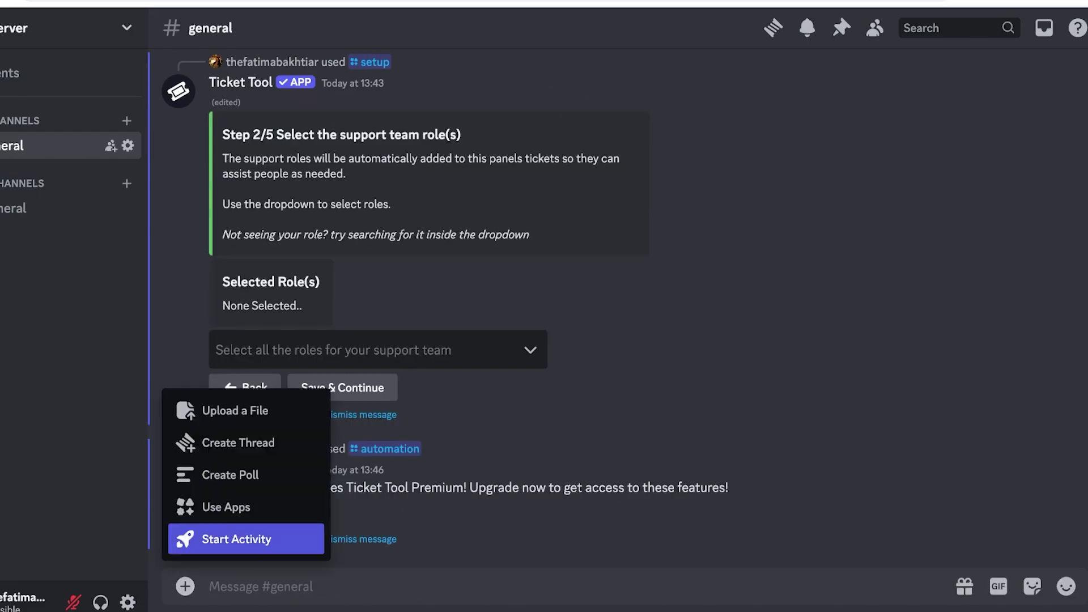
pyautogui.click(184, 586)
# Step: Run Ticket Tool's /claim command in the general channel with the reason option left blank
pyautogui.write('/')
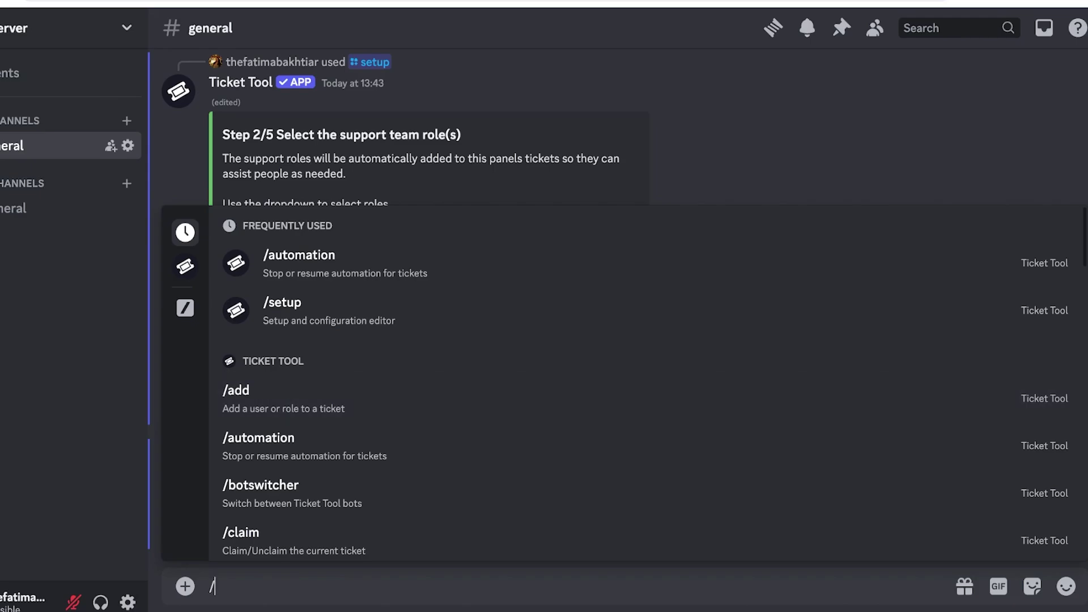
pyautogui.scroll(-1, 646, 383)
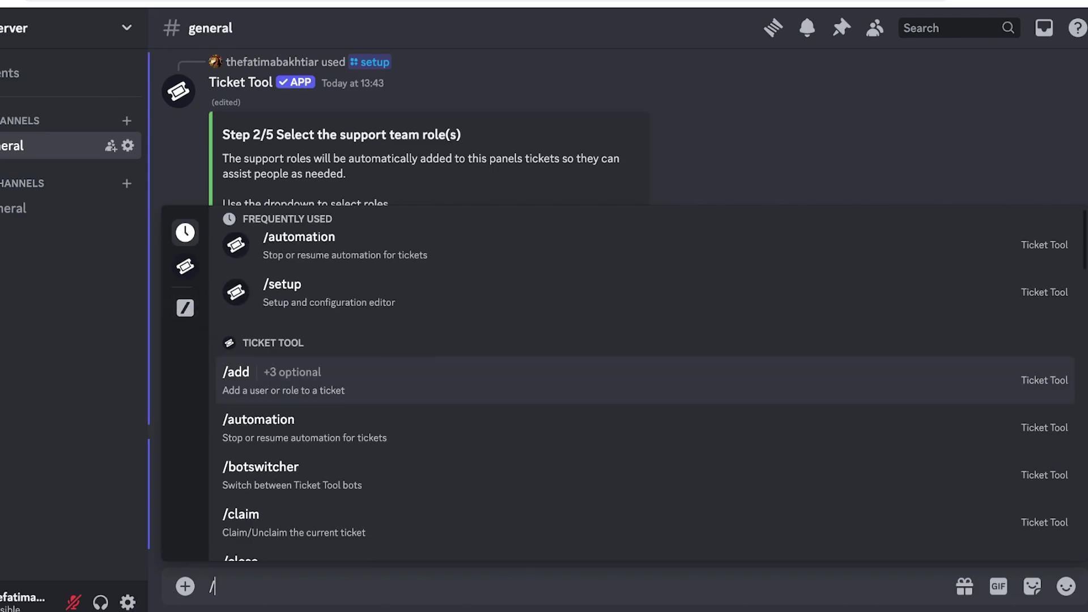
pyautogui.scroll(-3, 623, 397)
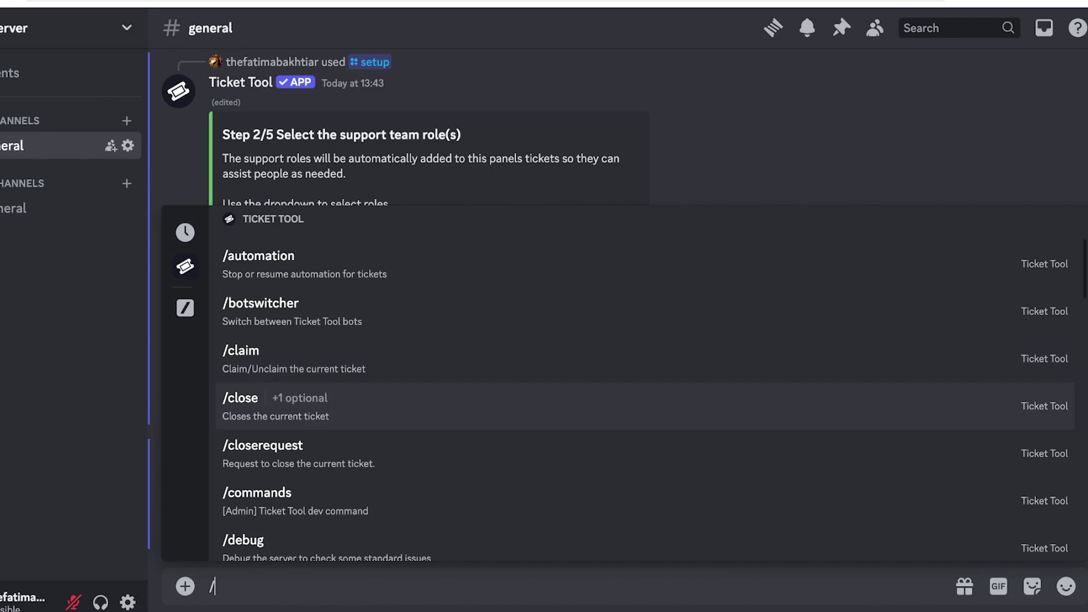
pyautogui.press('Up')
pyautogui.press('Return')
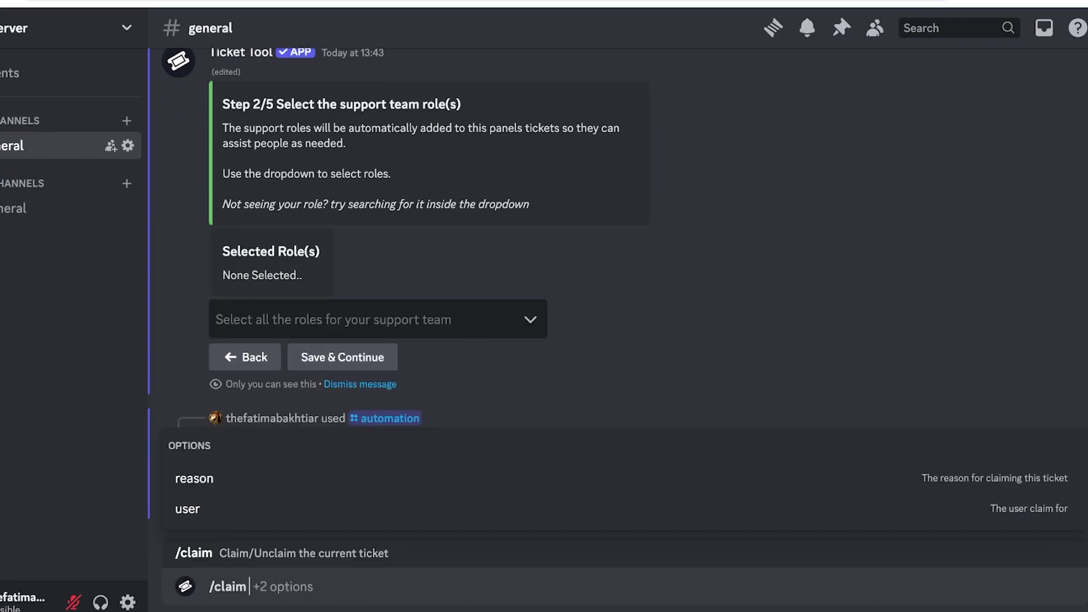
pyautogui.press('Up')
pyautogui.press('Up')
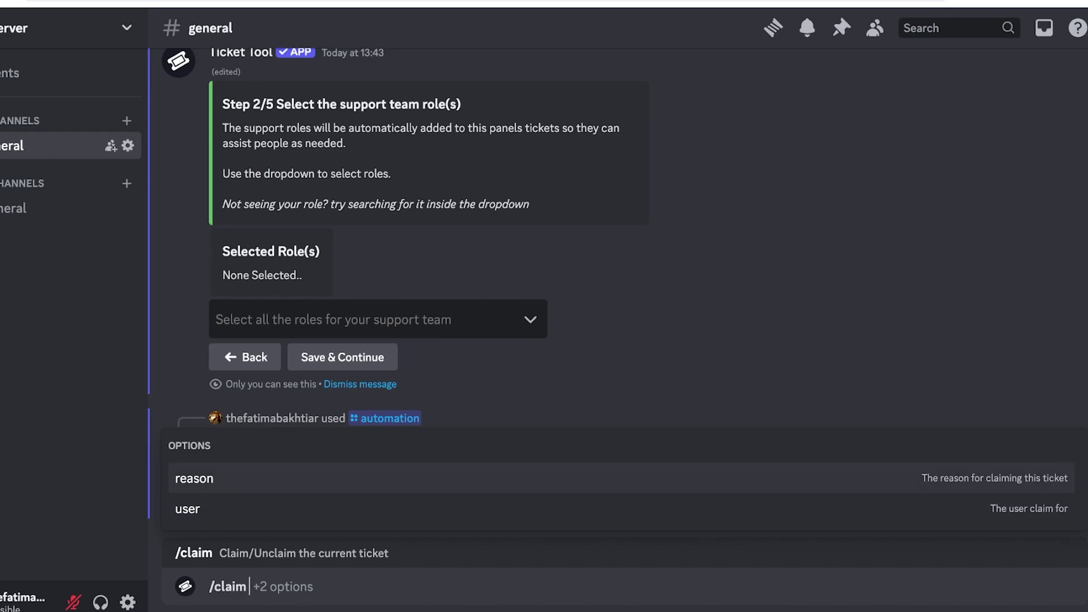
pyautogui.press('Down')
pyautogui.press('Up')
pyautogui.press('Return')
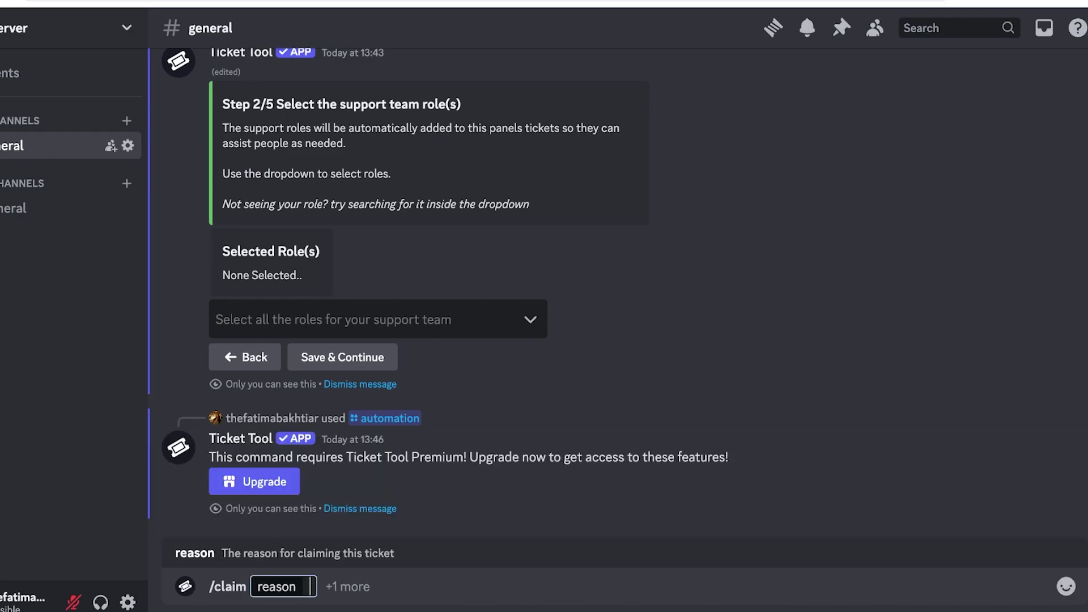
pyautogui.press('Return')
pyautogui.press('Return')
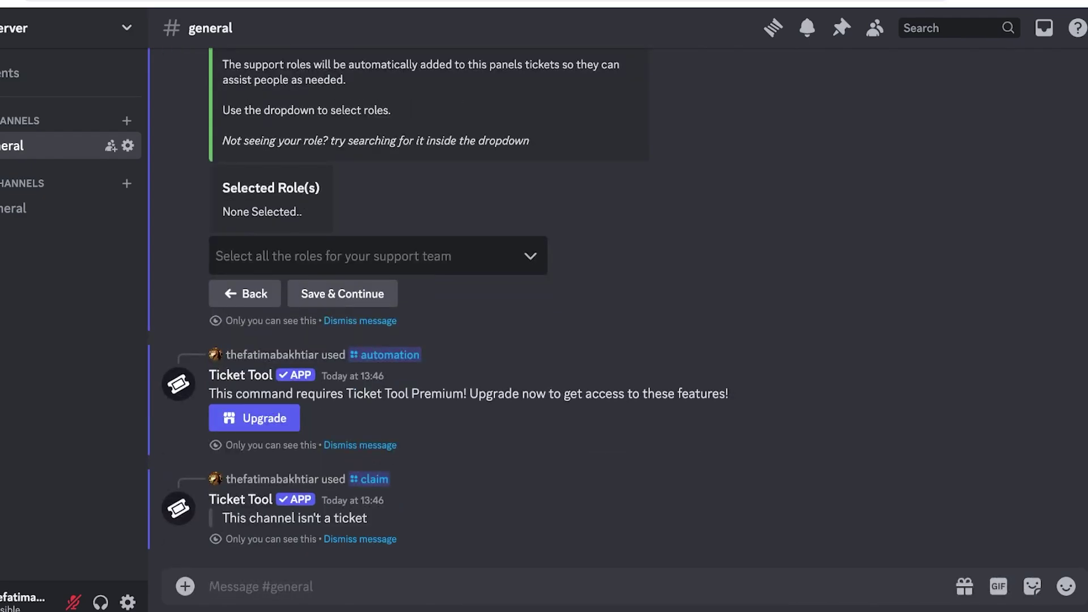
pyautogui.tripleClick(294, 517)
pyautogui.click(294, 517)
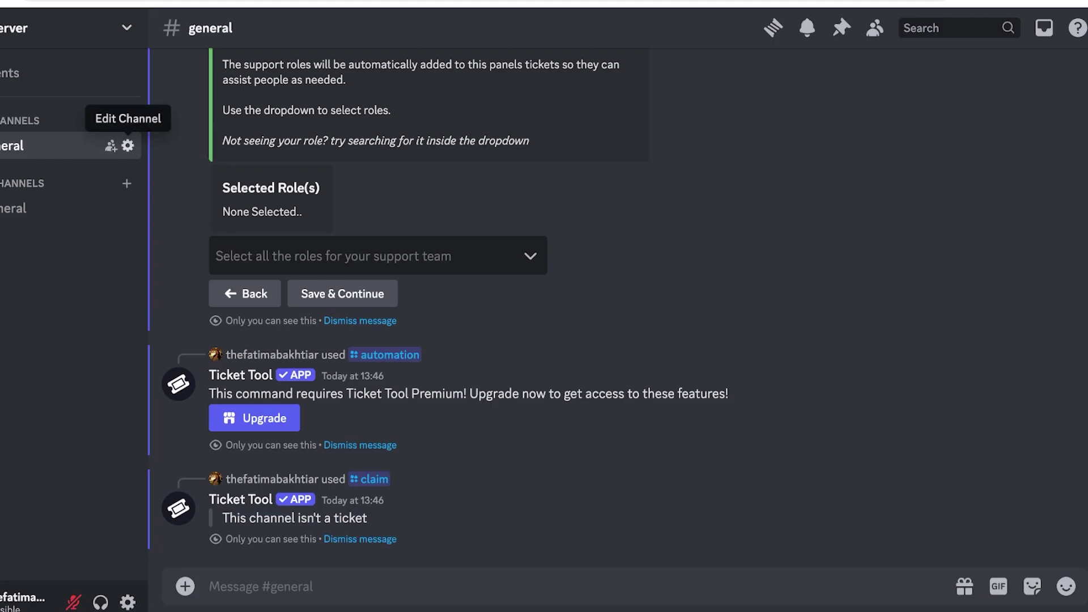
# Step: Create a public text channel named tickwting in the Text channels category
pyautogui.click(127, 120)
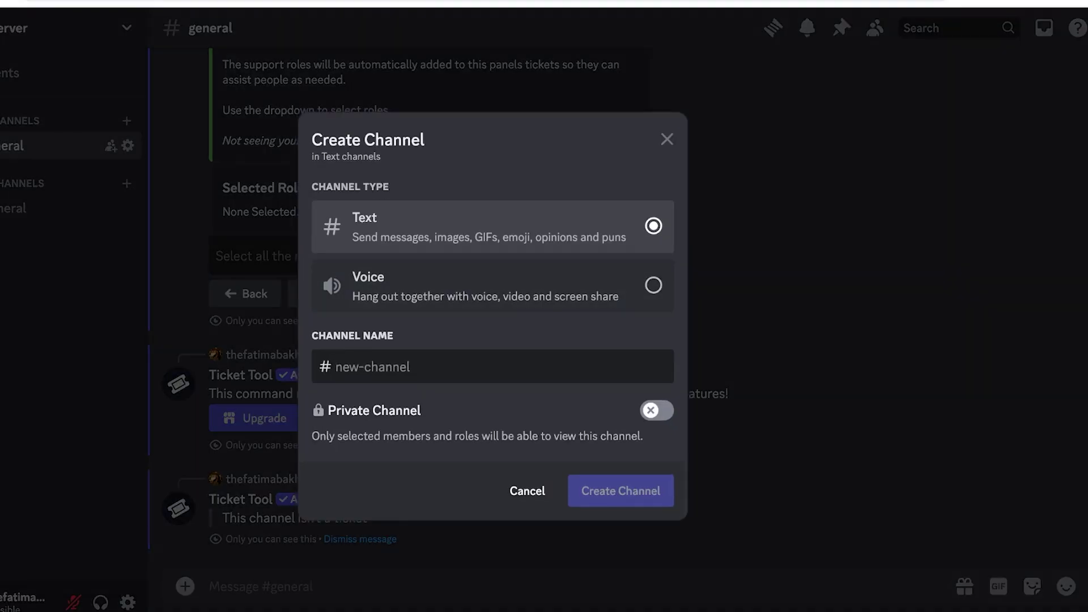
pyautogui.write('tickwting')
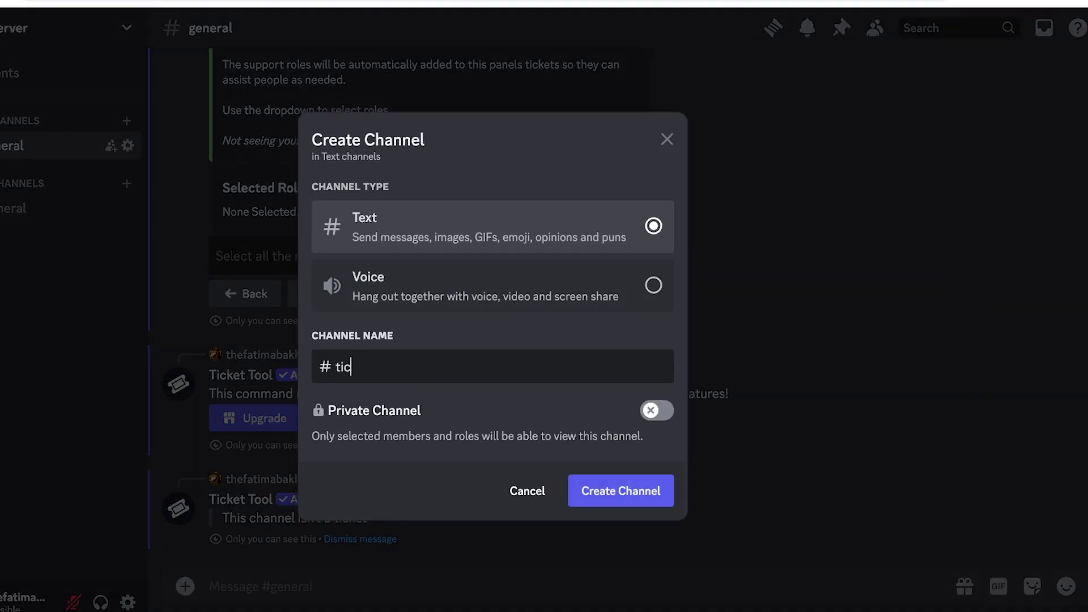
pyautogui.press('Return')
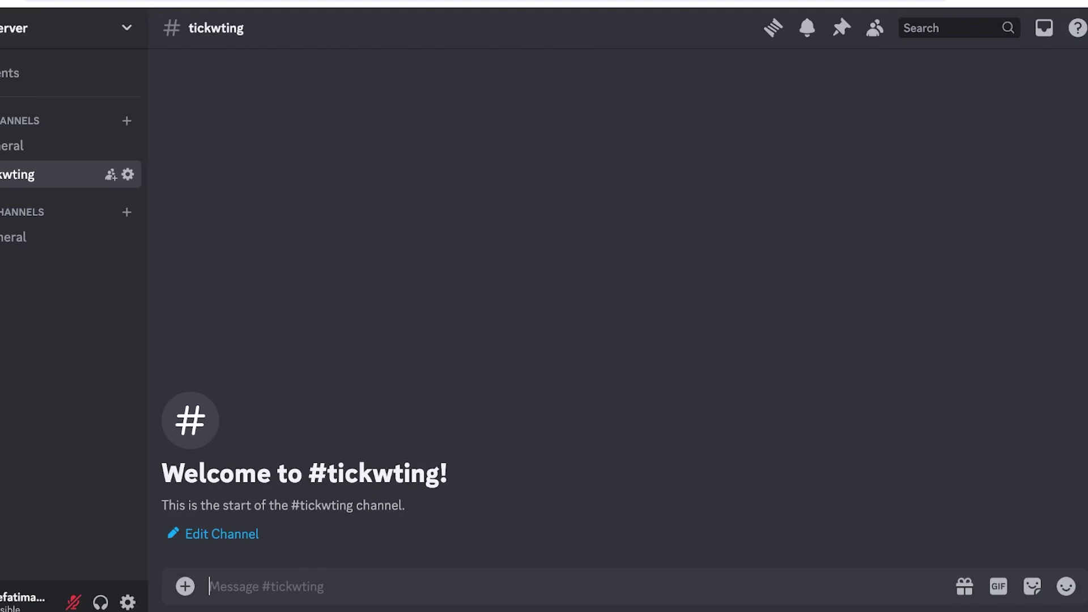
# Step: Run Ticket Tool's /add command in the tickwting channel using its ticket option, clearing the attempted value Unreasonablban
pyautogui.write('/.')
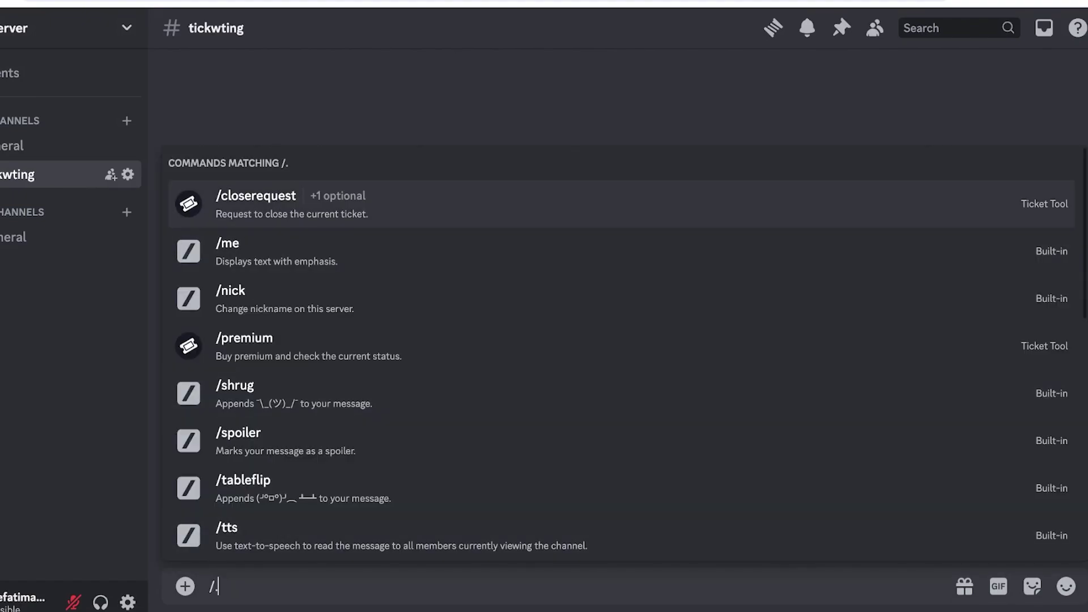
pyautogui.press('BackSpace')
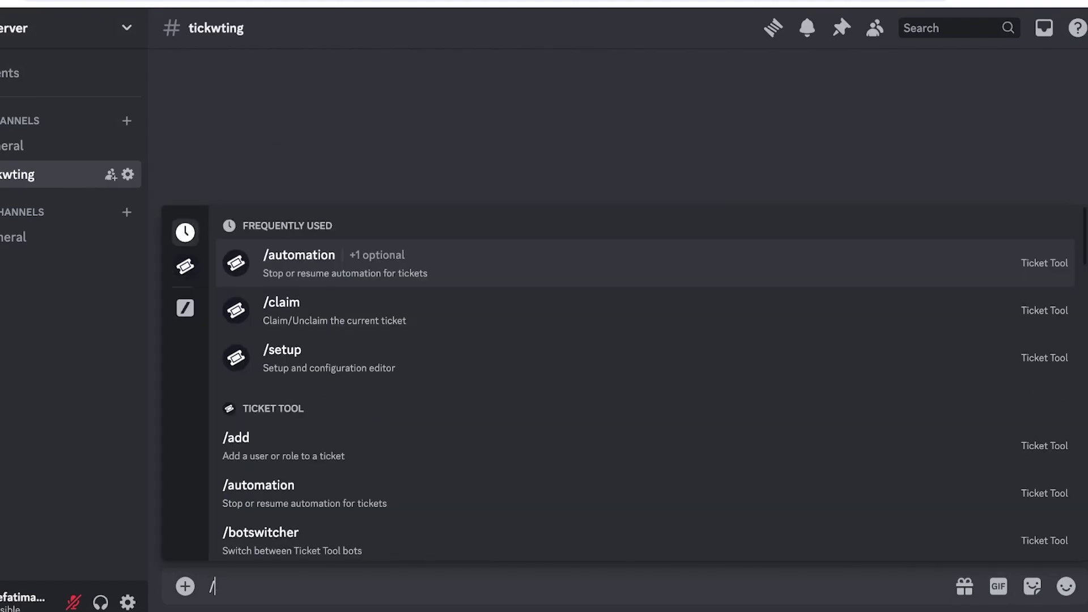
pyautogui.click(185, 265)
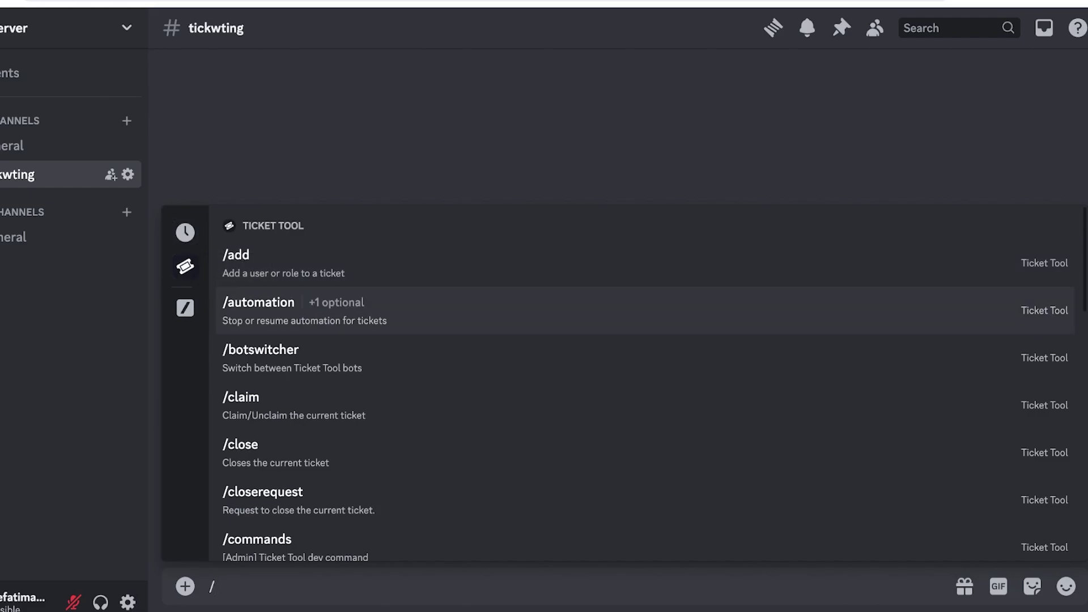
pyautogui.click(236, 263)
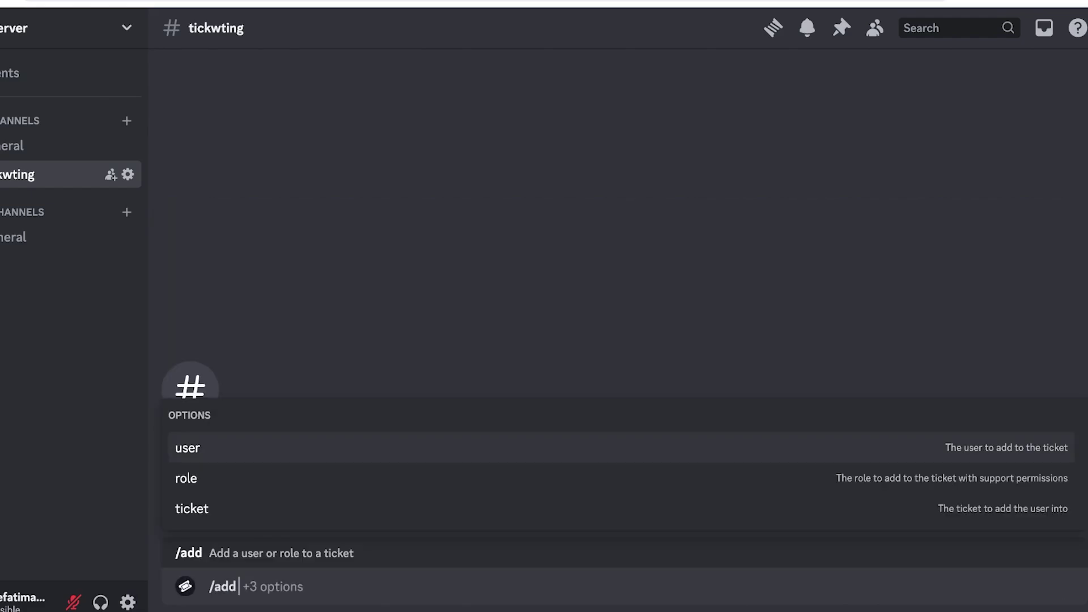
pyautogui.click(192, 508)
pyautogui.press('Up')
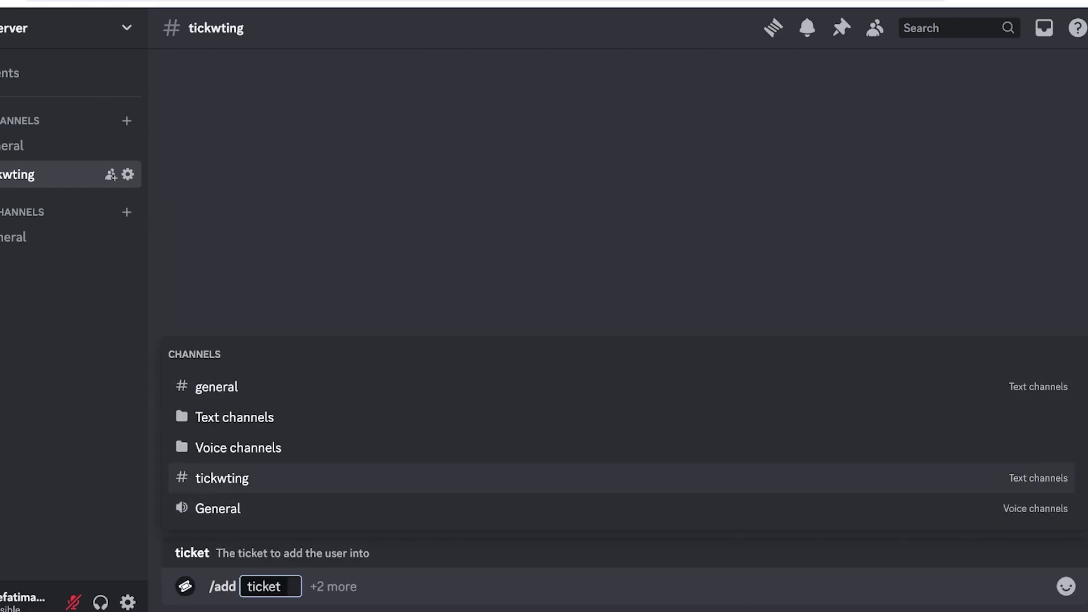
pyautogui.write('U')
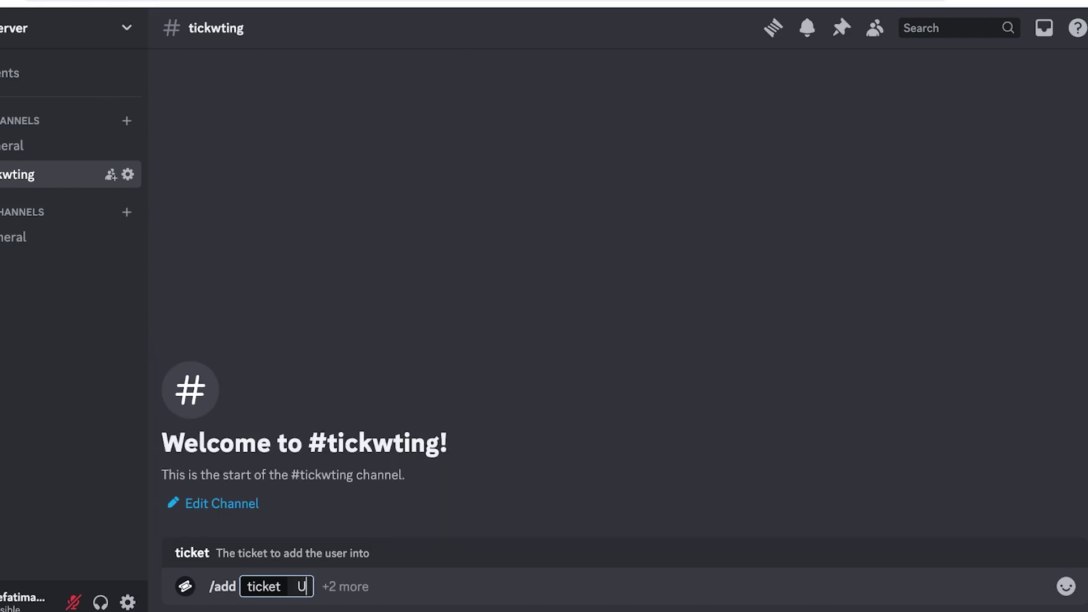
pyautogui.write('nreasonablban')
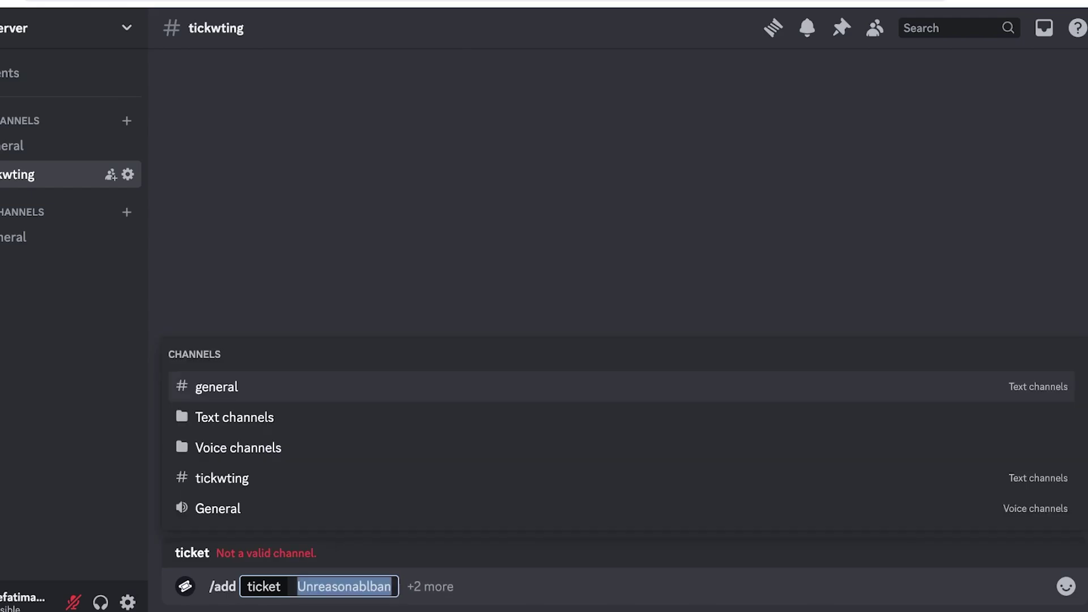
pyautogui.press('BackSpace')
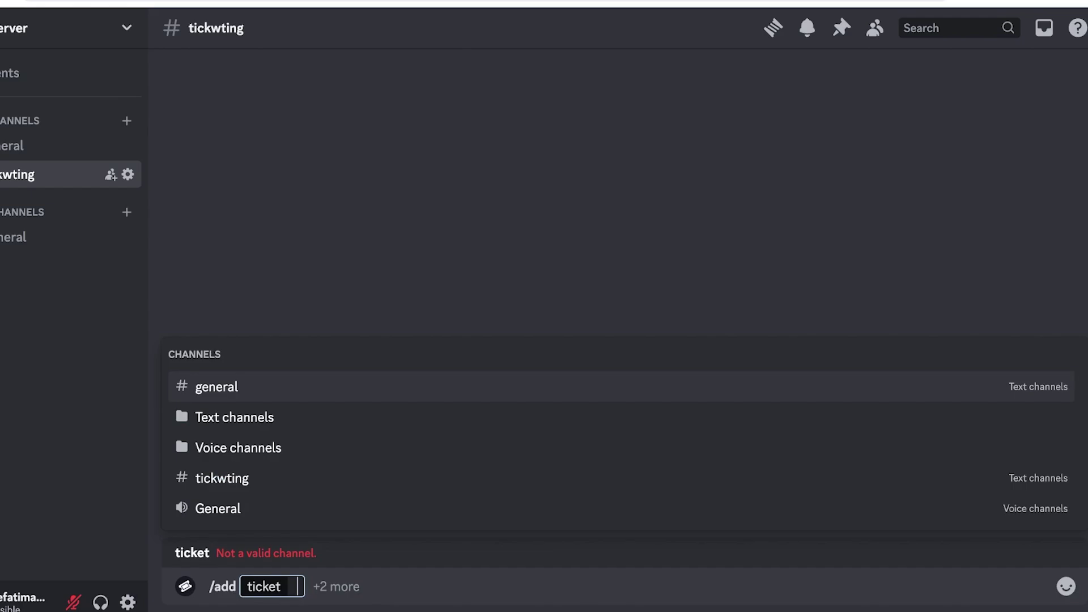
pyautogui.press('Return')
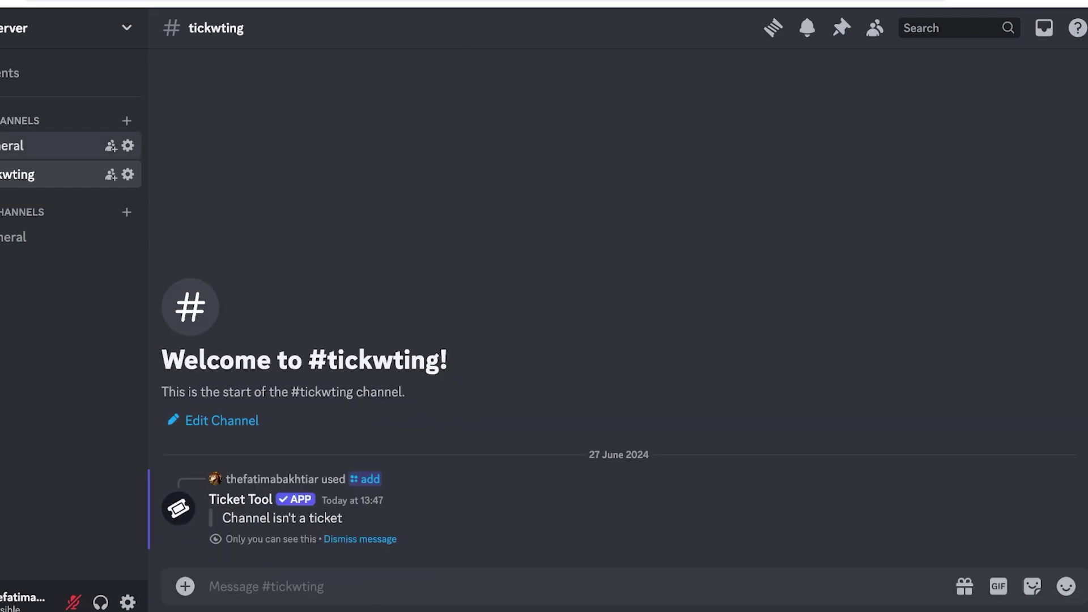
# Step: Return to the general channel and dismiss Ticket Tool's reply to the /claim command
pyautogui.click(34, 146)
pyautogui.hotkey('alt', 'Down')
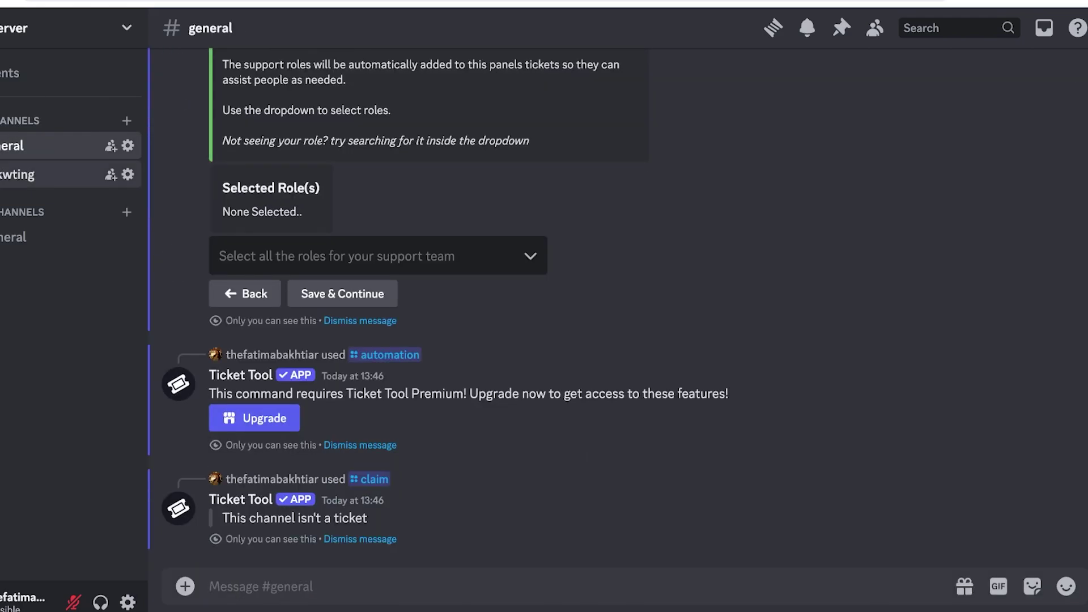
pyautogui.hotkey('alt', 'Up')
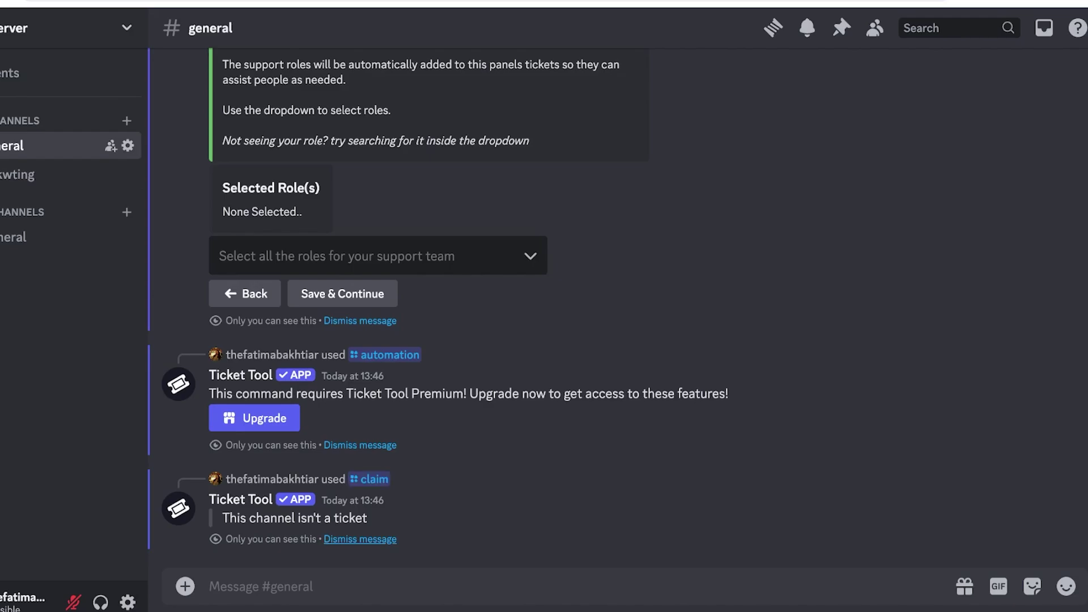
pyautogui.click(360, 539)
pyautogui.click(360, 539)
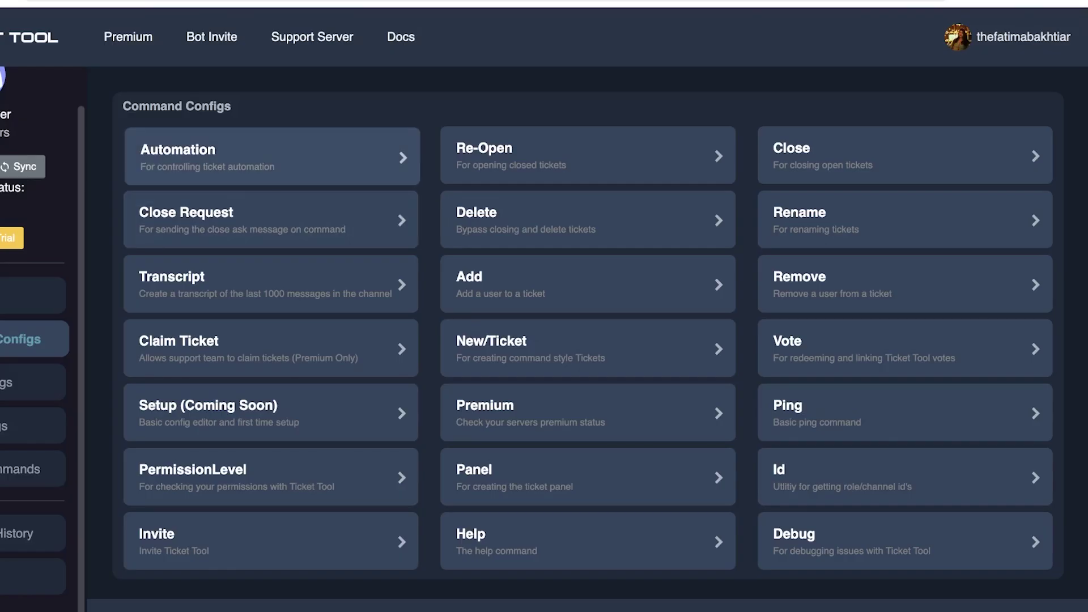
# Step: In the Ticket Tool dashboard, add general to the Automation command's allowed channels and close its options
pyautogui.click(270, 155)
pyautogui.click(678, 169)
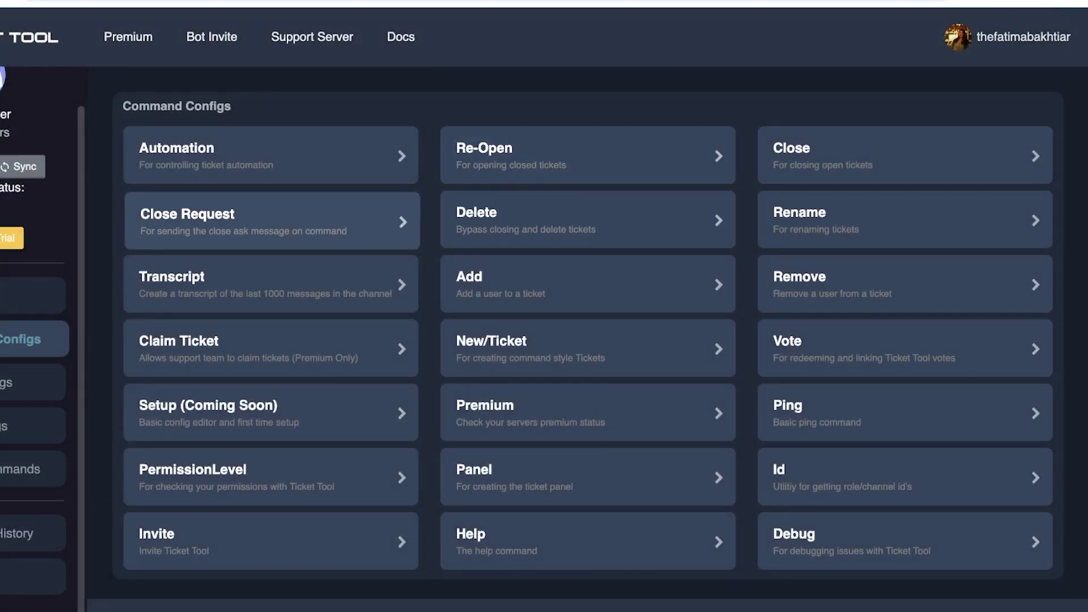
pyautogui.click(271, 155)
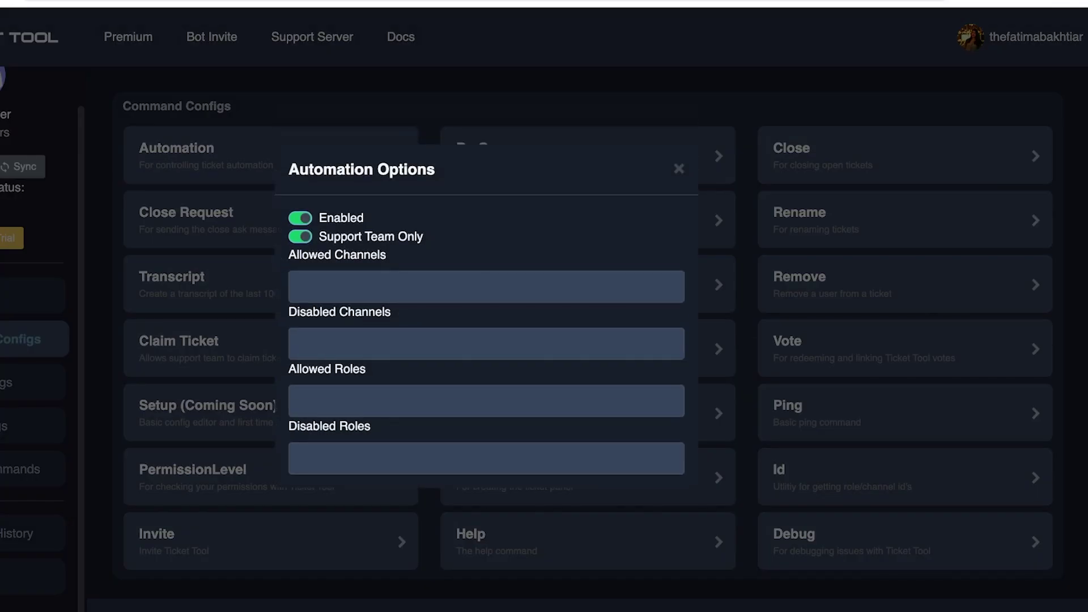
pyautogui.click(485, 286)
pyautogui.click(486, 317)
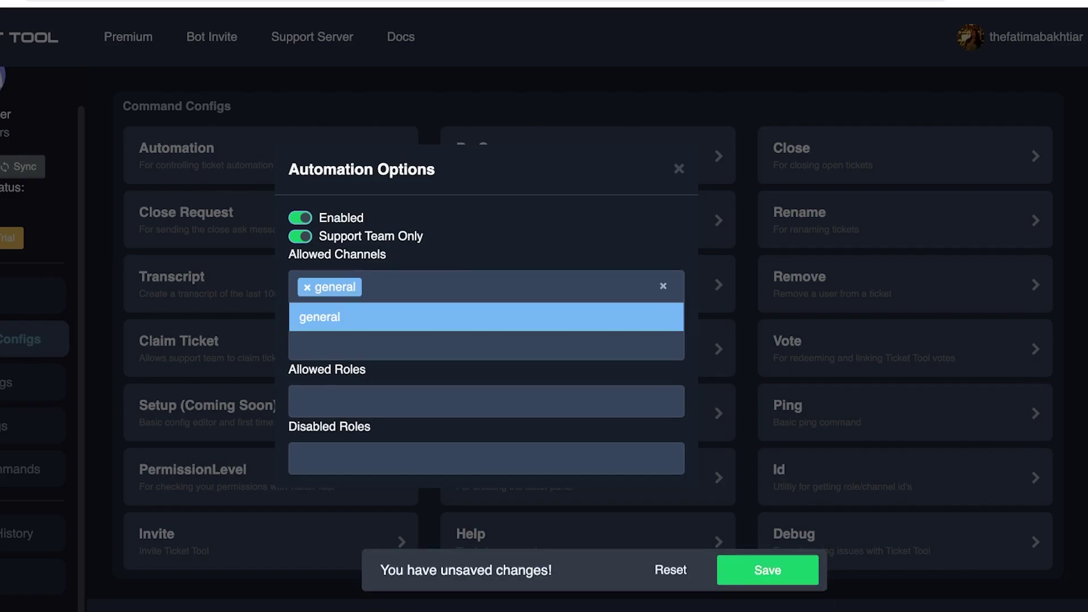
pyautogui.press('Escape')
pyautogui.press('Escape')
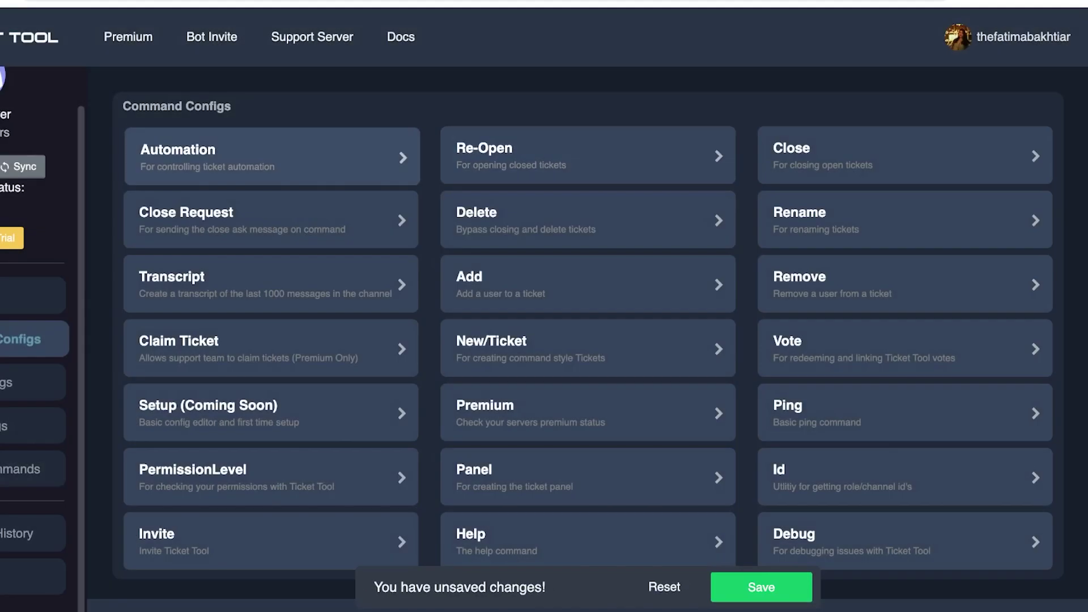
# Step: Look over the Re-Open command's options and allowed-channel choices, and open and dismiss the Close command's options
pyautogui.click(589, 156)
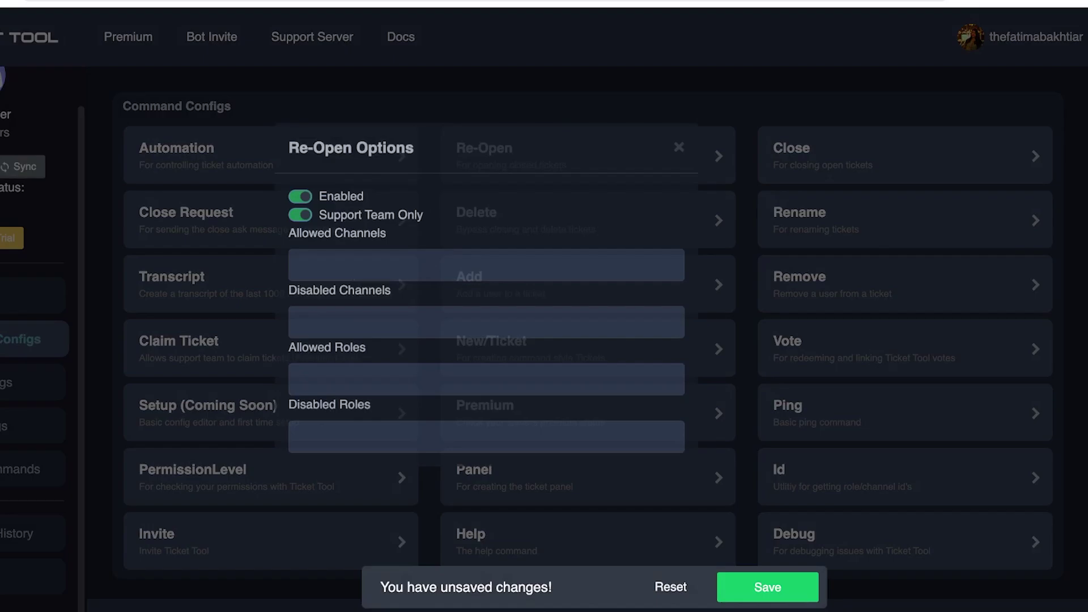
pyautogui.click(486, 286)
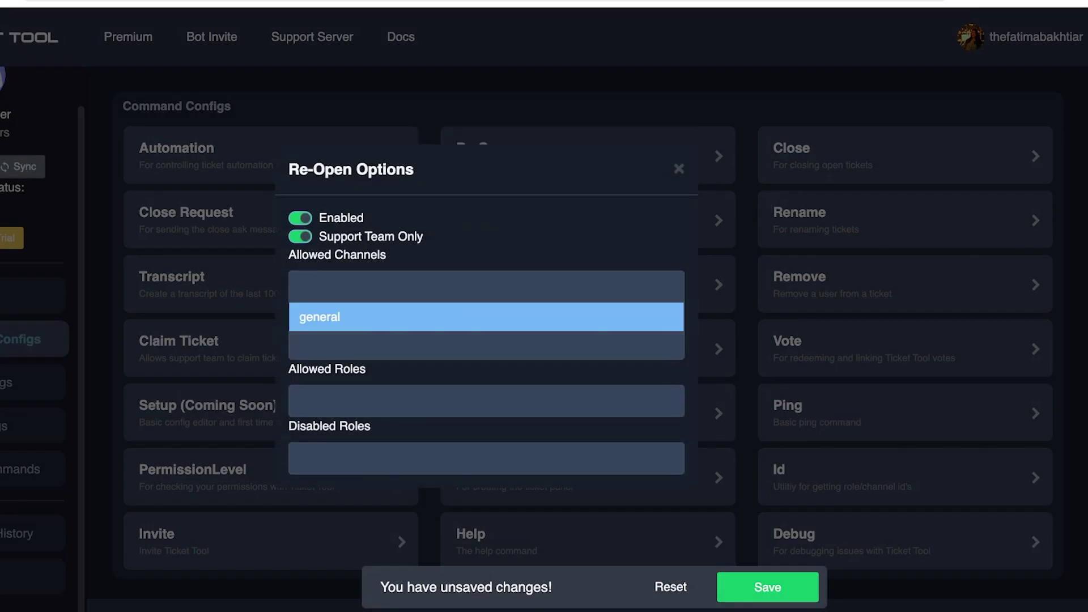
pyautogui.click(679, 168)
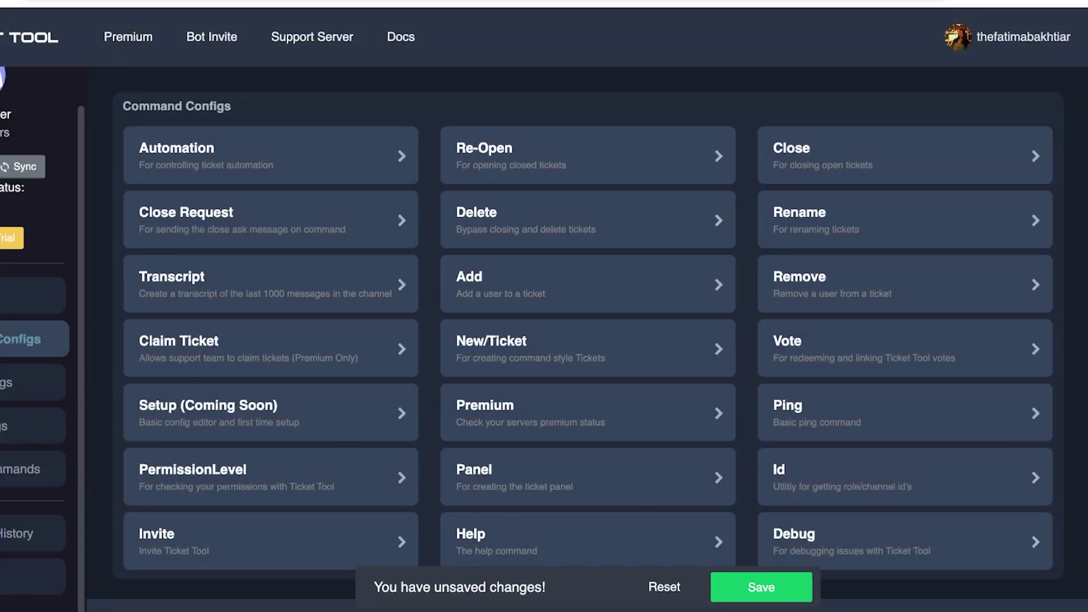
pyautogui.click(905, 156)
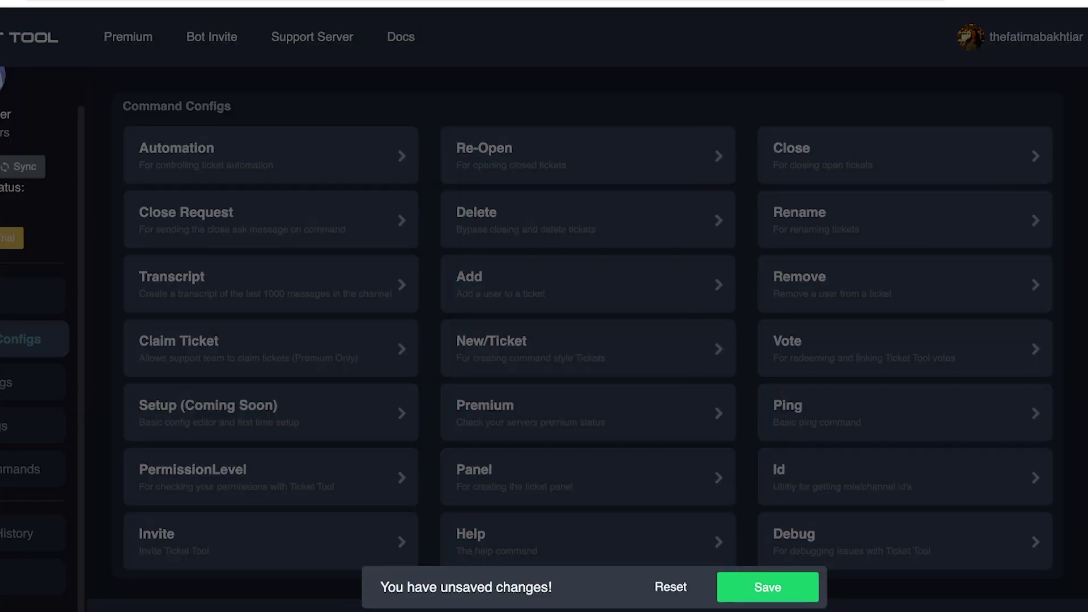
pyautogui.press('Escape')
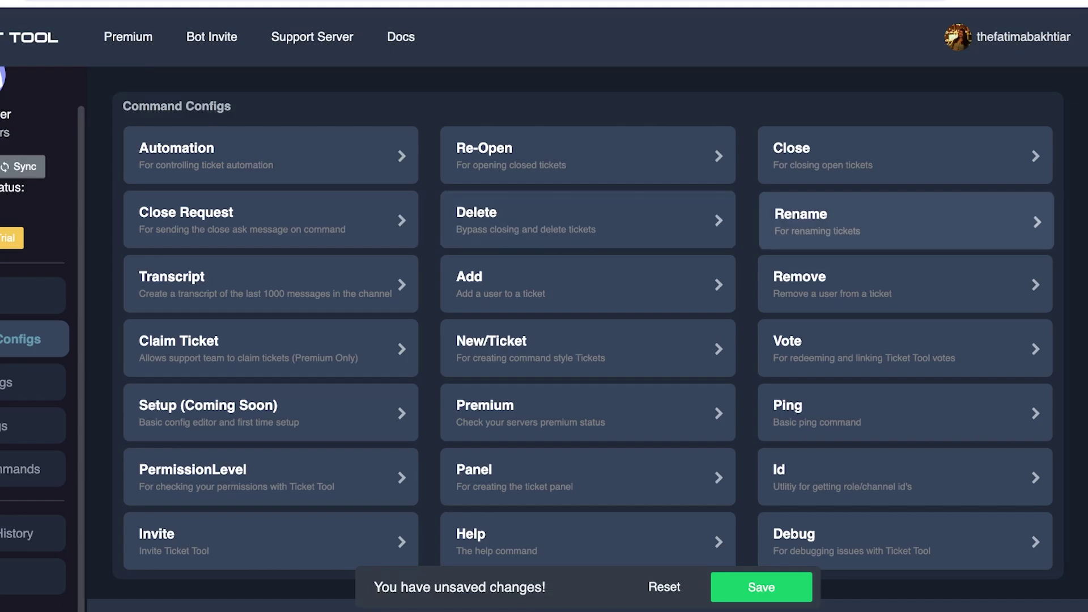
# Step: In the Rename command's options, add general to the allowed channels
pyautogui.click(906, 221)
pyautogui.click(486, 287)
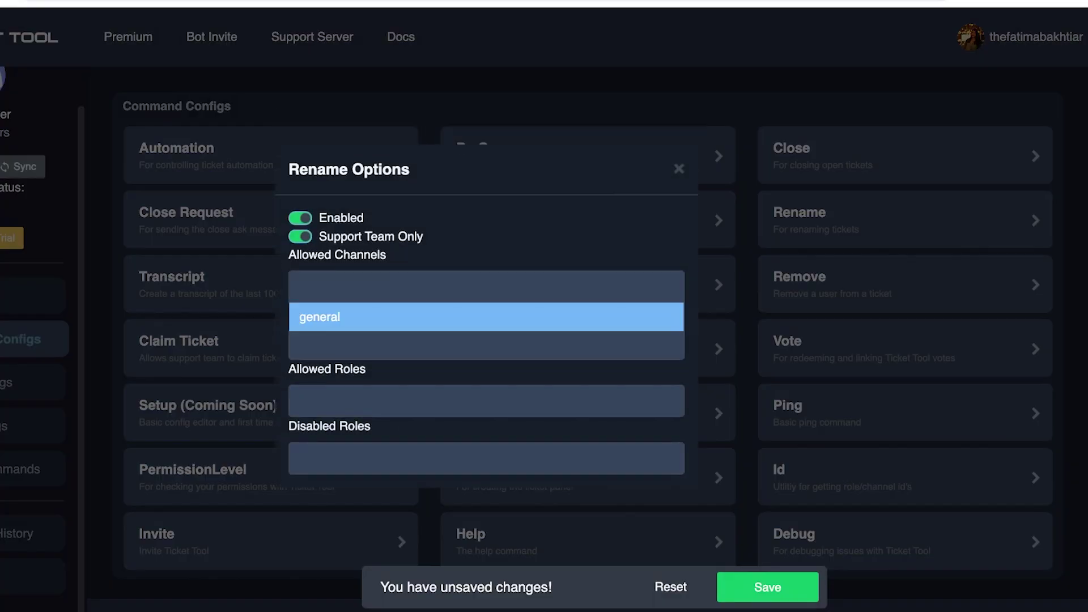
pyautogui.click(486, 317)
pyautogui.click(486, 345)
pyautogui.click(486, 345)
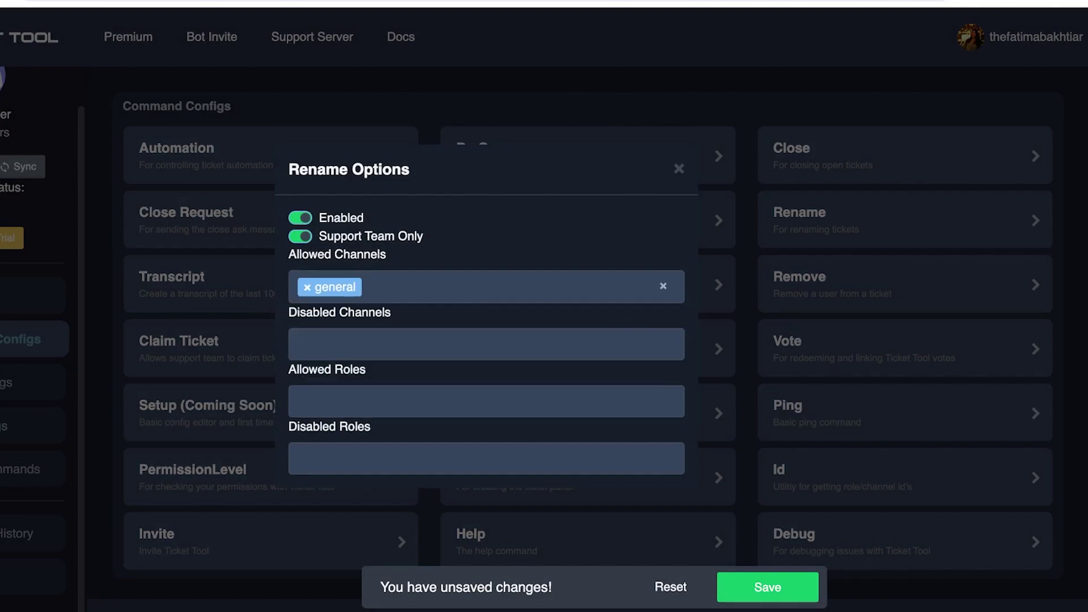
pyautogui.click(486, 344)
# Step: Add the Ticket Tool role to the Rename command's allowed roles
pyautogui.click(486, 401)
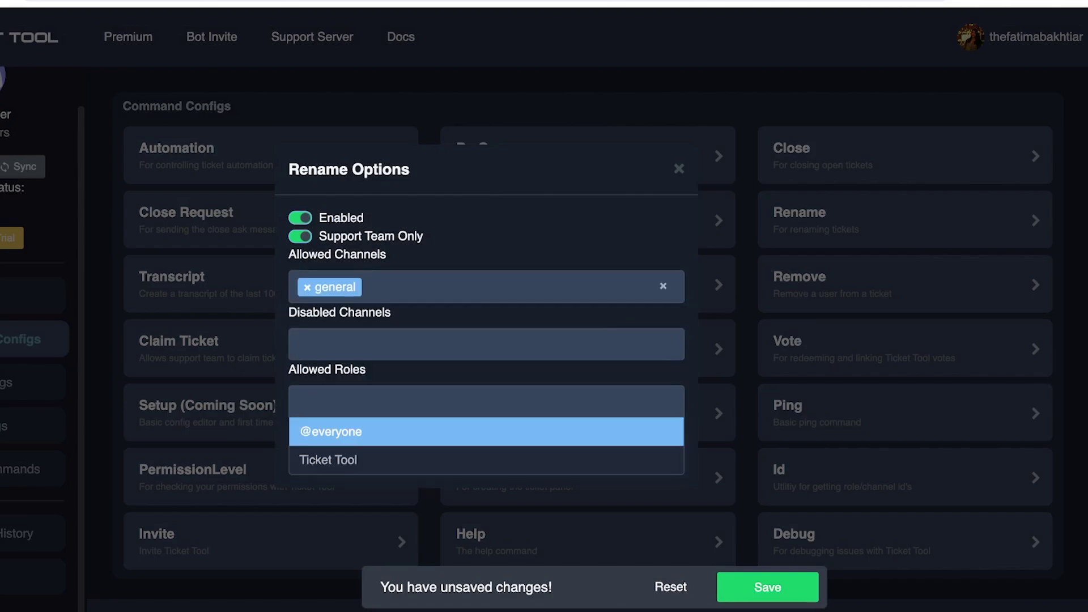
pyautogui.press('Down')
pyautogui.press('Return')
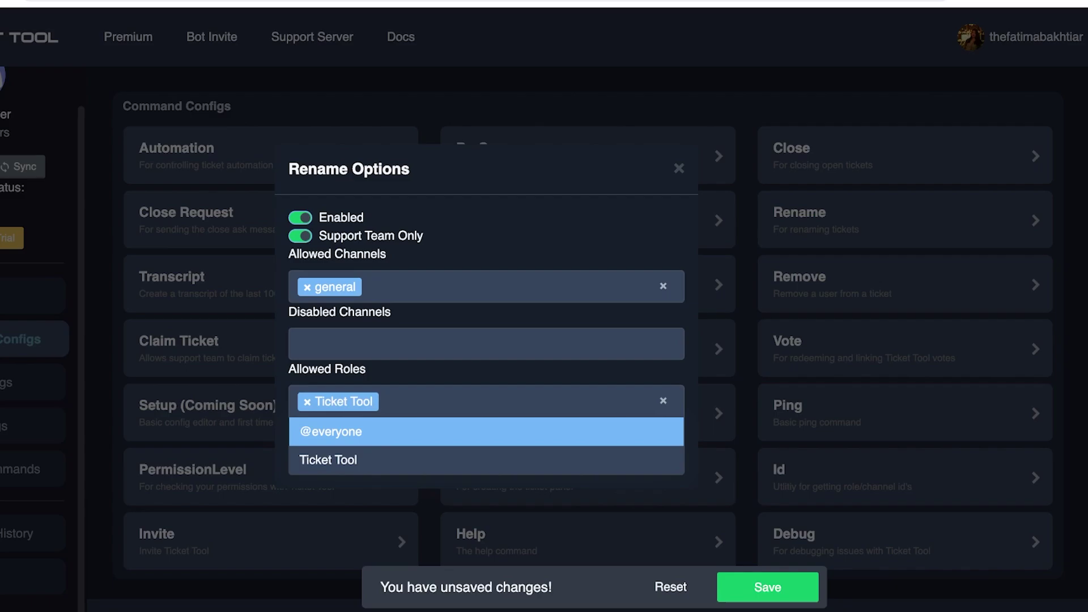
pyautogui.press('Escape')
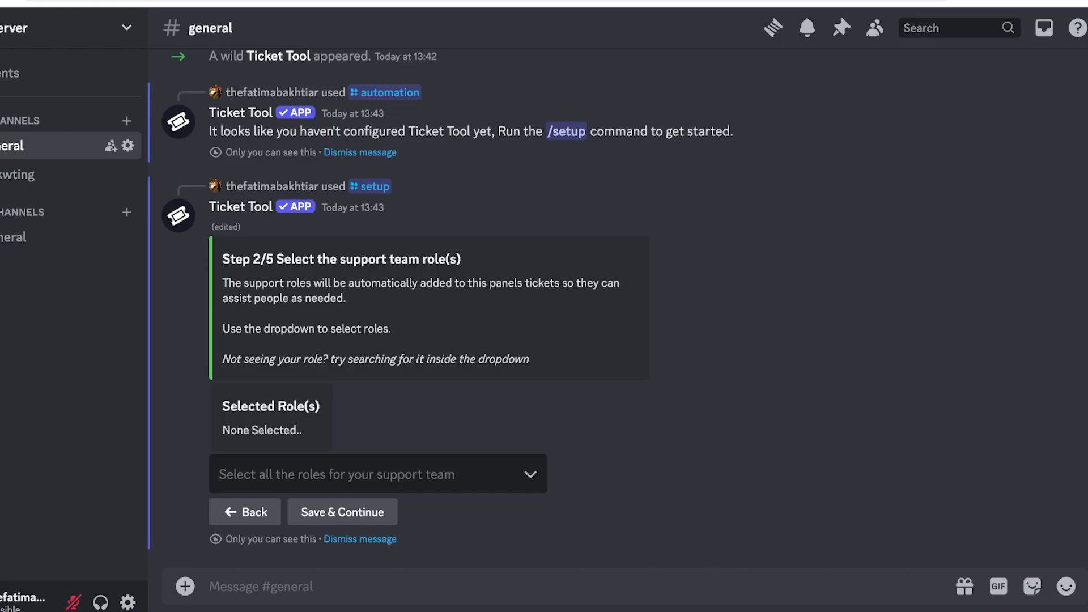
# Step: Switch to Discord and run Ticket Tool's /commands command in the general channel
pyautogui.write('/')
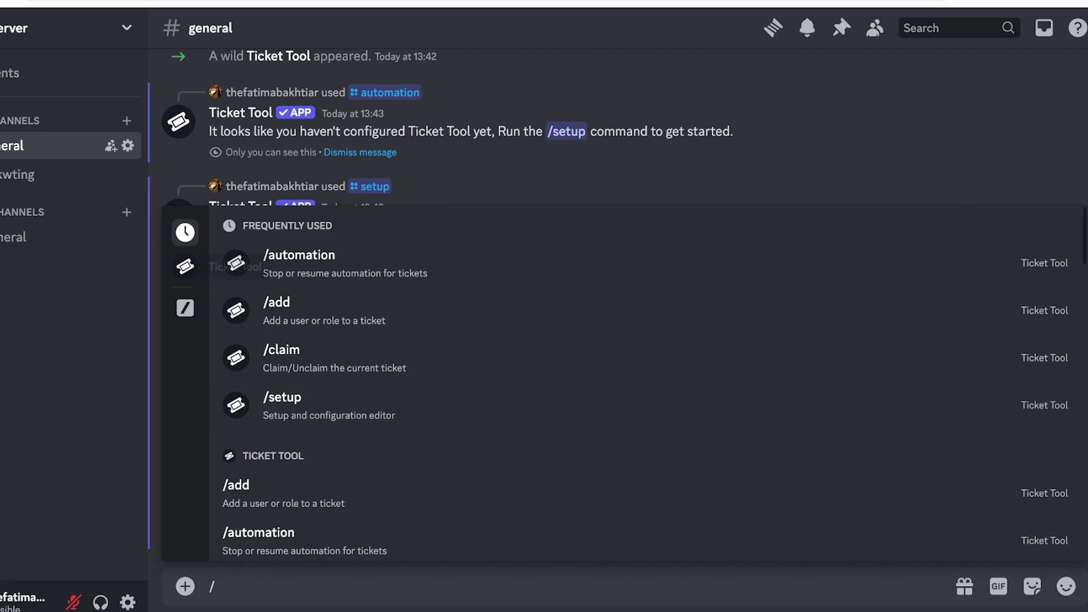
pyautogui.click(185, 267)
pyautogui.scroll(-3, 645, 368)
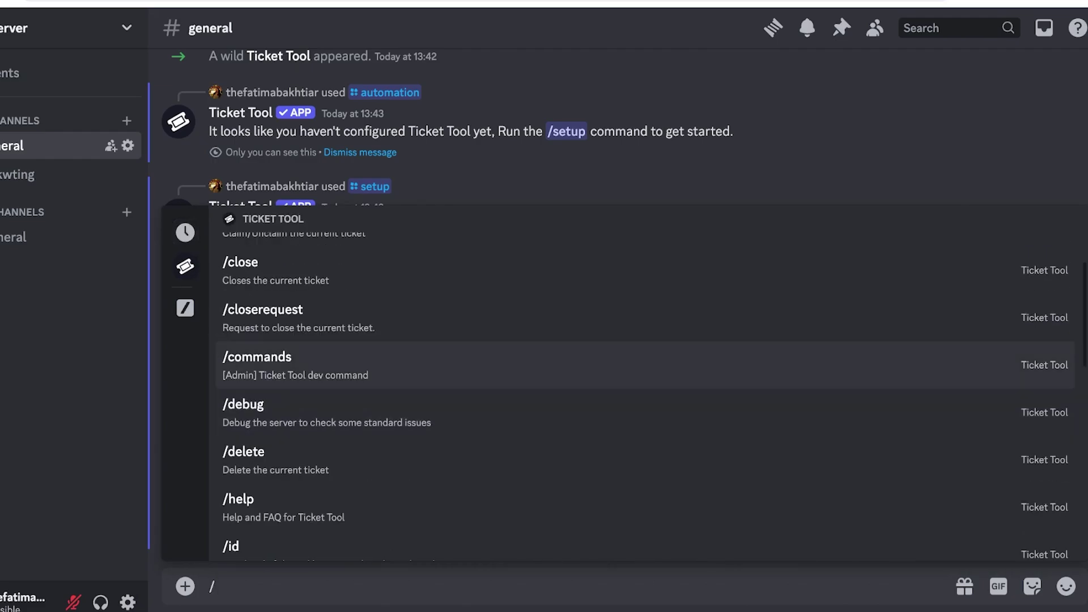
pyautogui.press('Return')
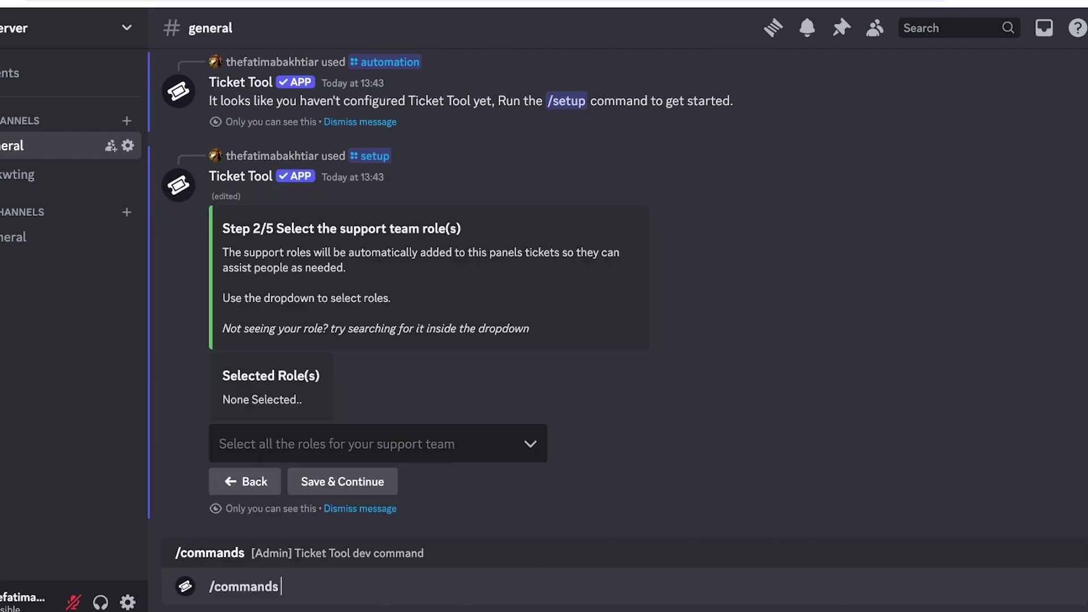
pyautogui.press('Return')
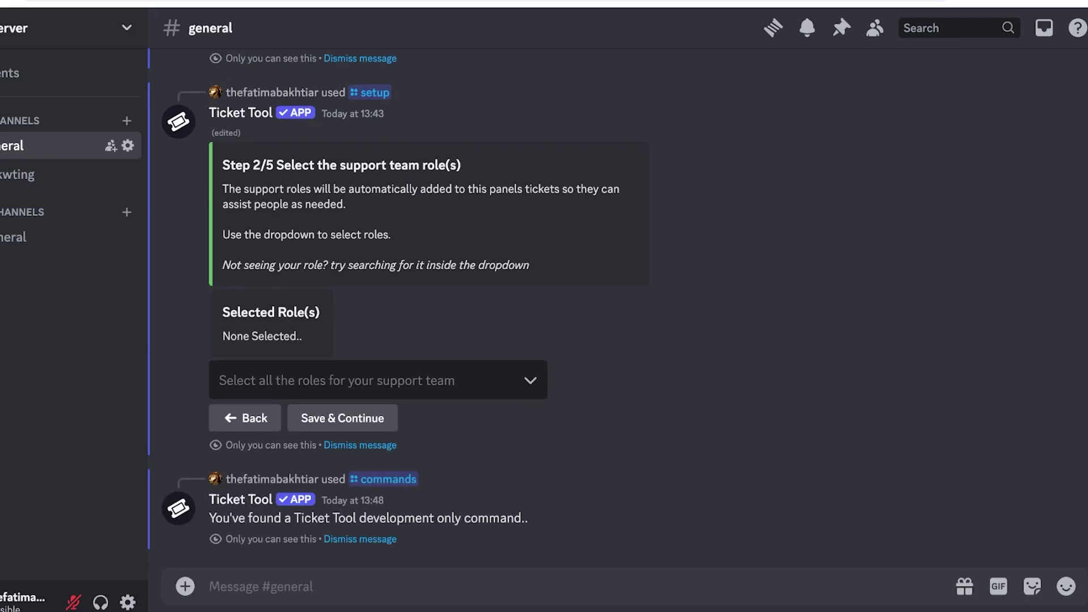
# Step: Browse the list of Ticket Tool's slash commands in the general channel
pyautogui.write('/')
pyautogui.press('Down')
pyautogui.press('Down')
pyautogui.press('Down')
pyautogui.press('Down')
pyautogui.press('Down')
pyautogui.press('Down')
pyautogui.press('Down')
pyautogui.press('Down')
pyautogui.press('Down')
pyautogui.press('Down')
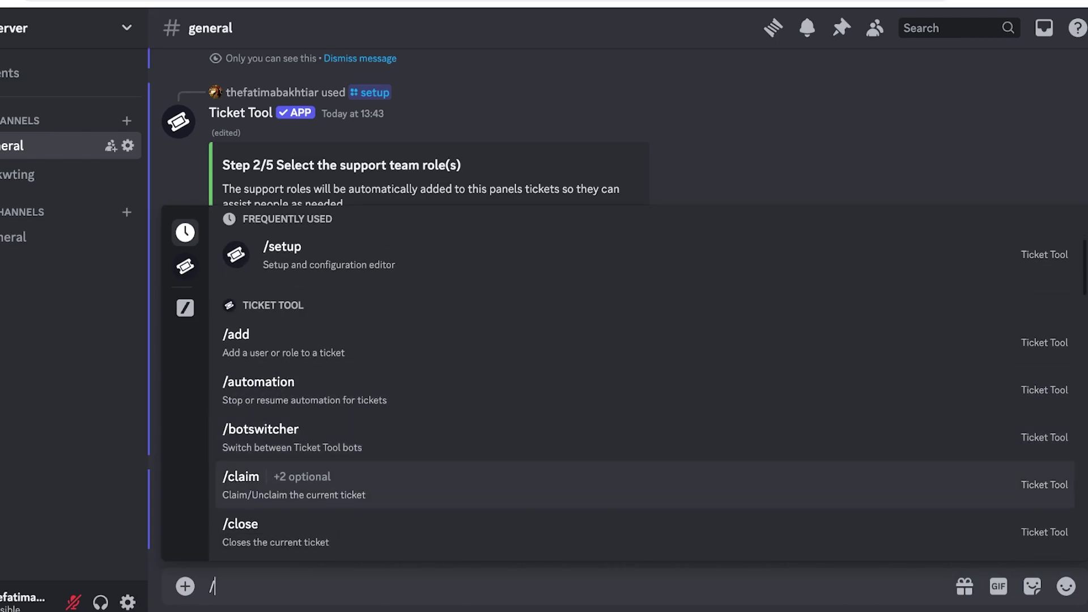
pyautogui.press('Up')
pyautogui.press('Up')
pyautogui.press('Up')
pyautogui.press('Up')
pyautogui.press('Up')
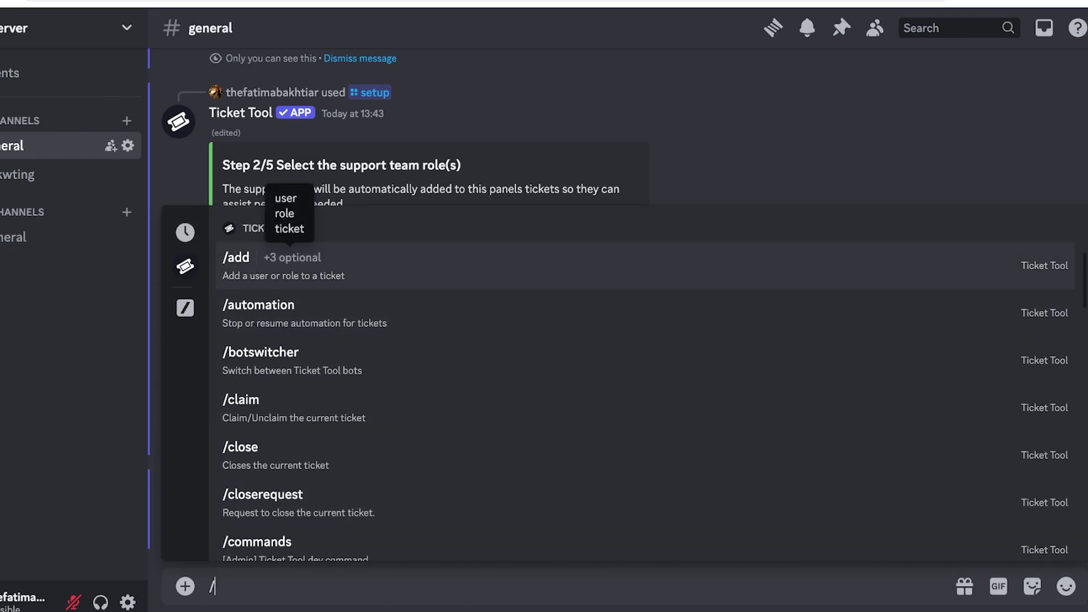
pyautogui.press('Return')
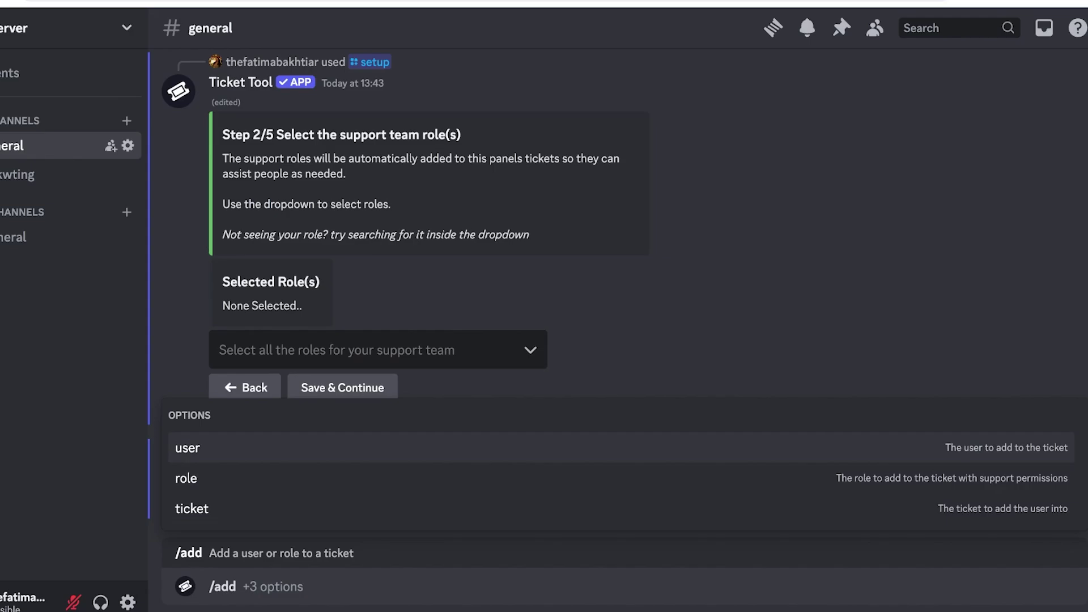
pyautogui.press('Tab')
pyautogui.write('m')
pyautogui.press('Tab')
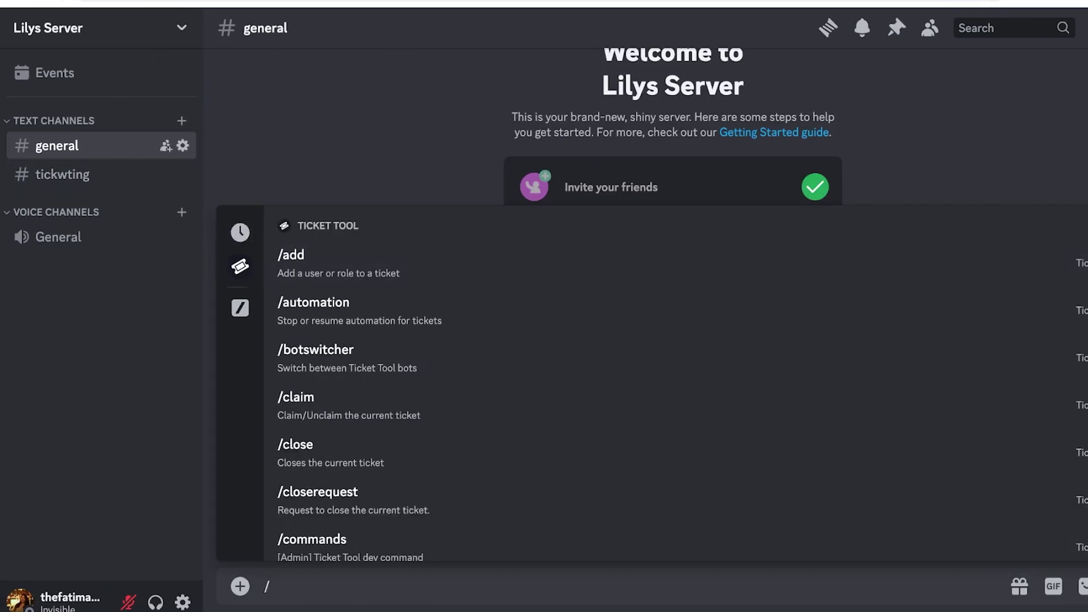
# Step: Open the tickwting channel's settings, look over its overview and permissions, and leave the settings
pyautogui.click(91, 174)
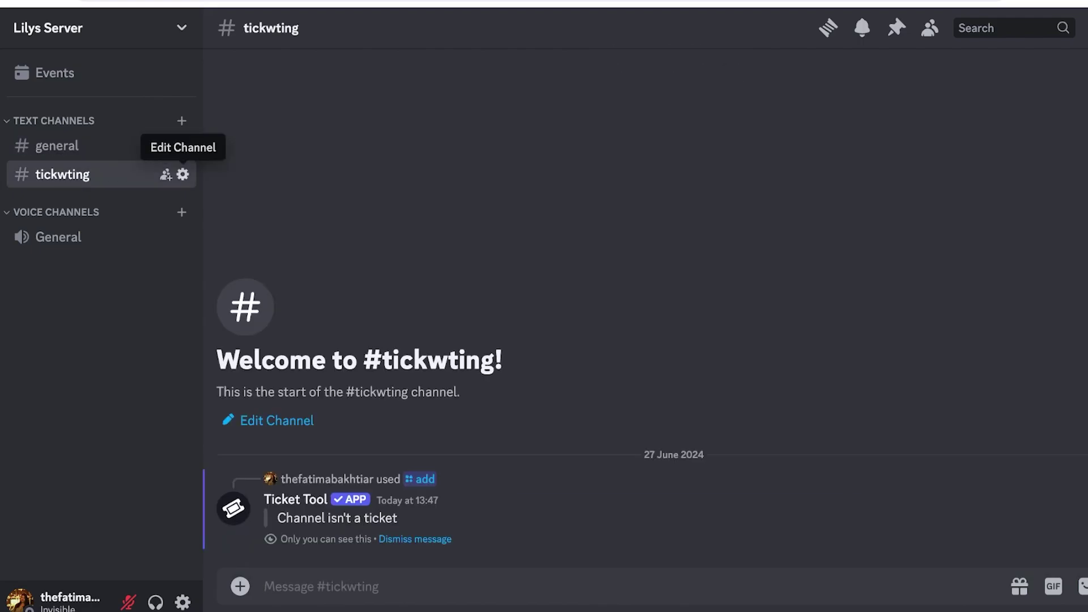
pyautogui.click(182, 174)
pyautogui.scroll(-4, 615, 306)
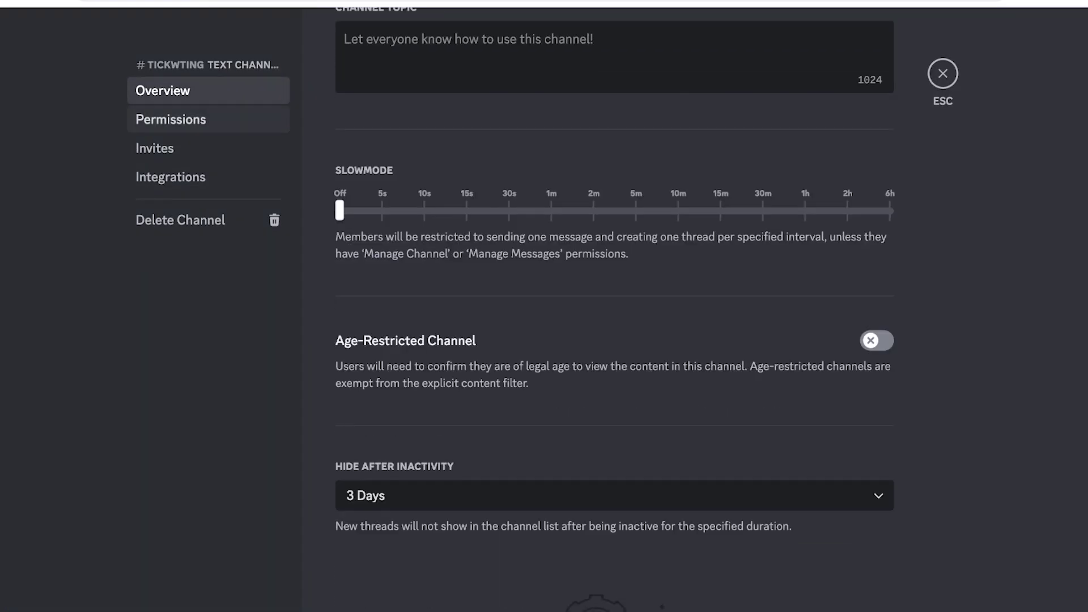
pyautogui.click(171, 119)
pyautogui.press('Escape')
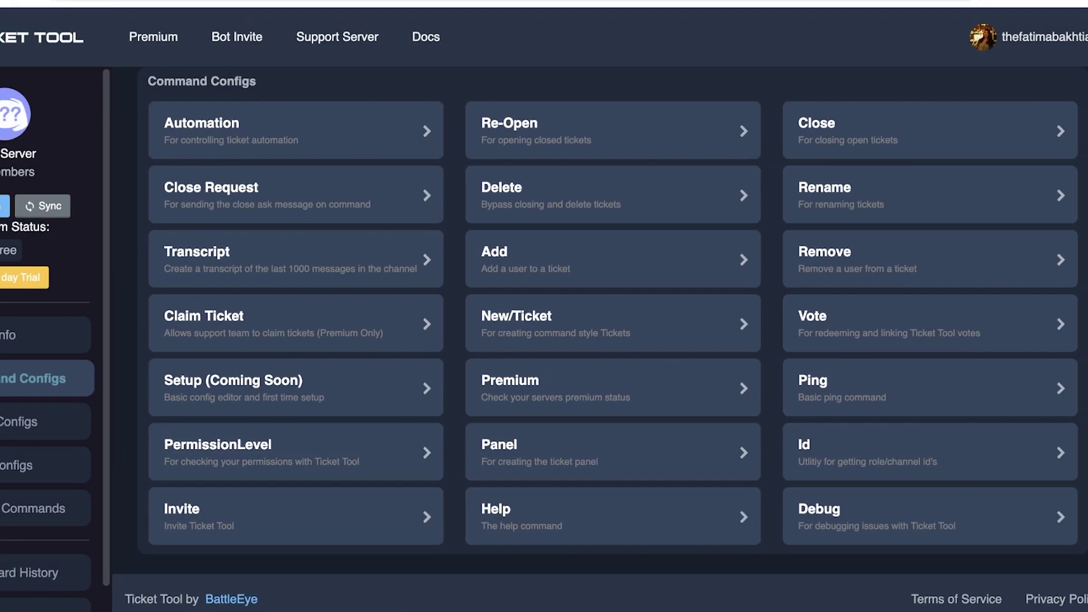
pyautogui.click(23, 421)
pyautogui.scroll(1, 585, 338)
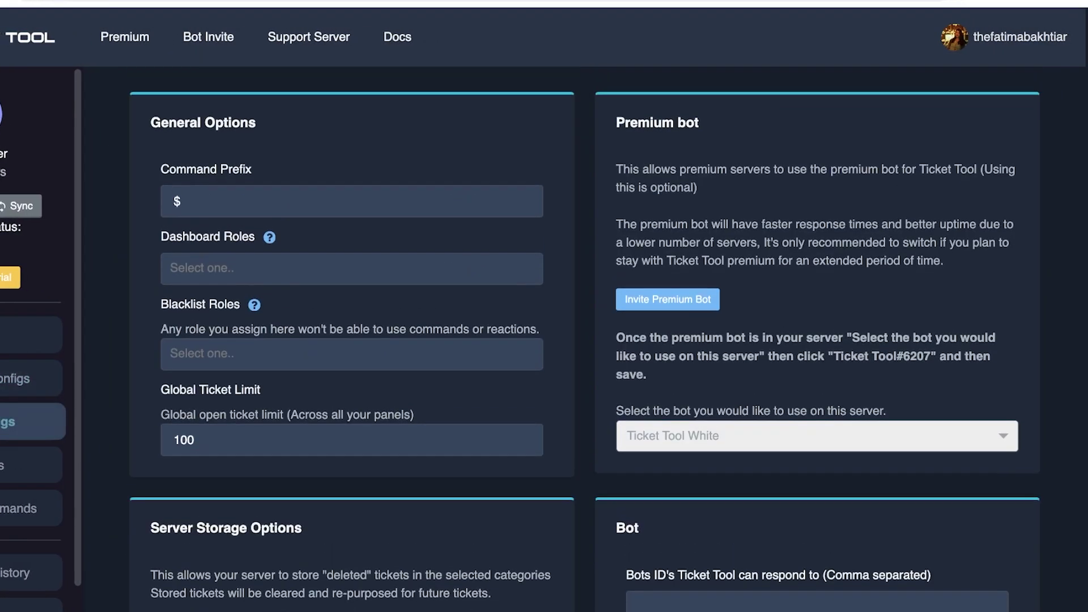
pyautogui.click(182, 201)
pyautogui.click(202, 268)
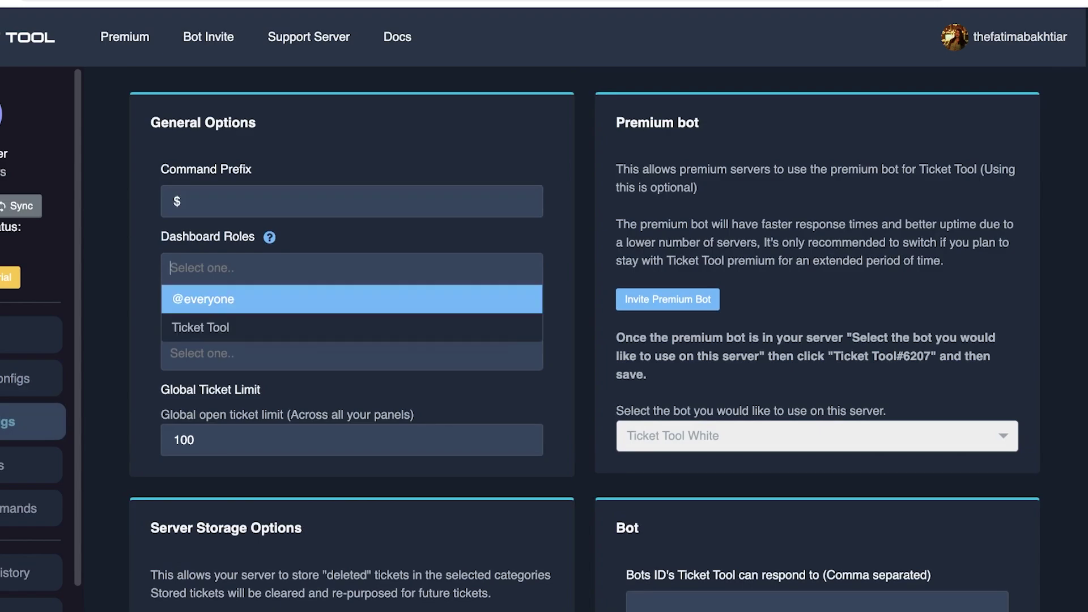
pyautogui.click(203, 299)
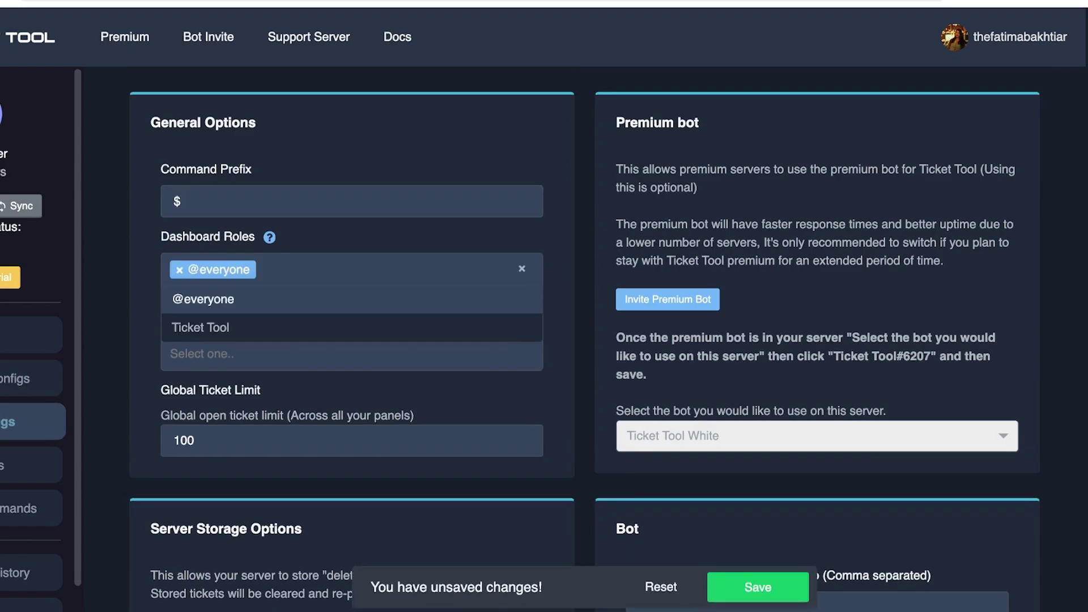
pyautogui.click(179, 269)
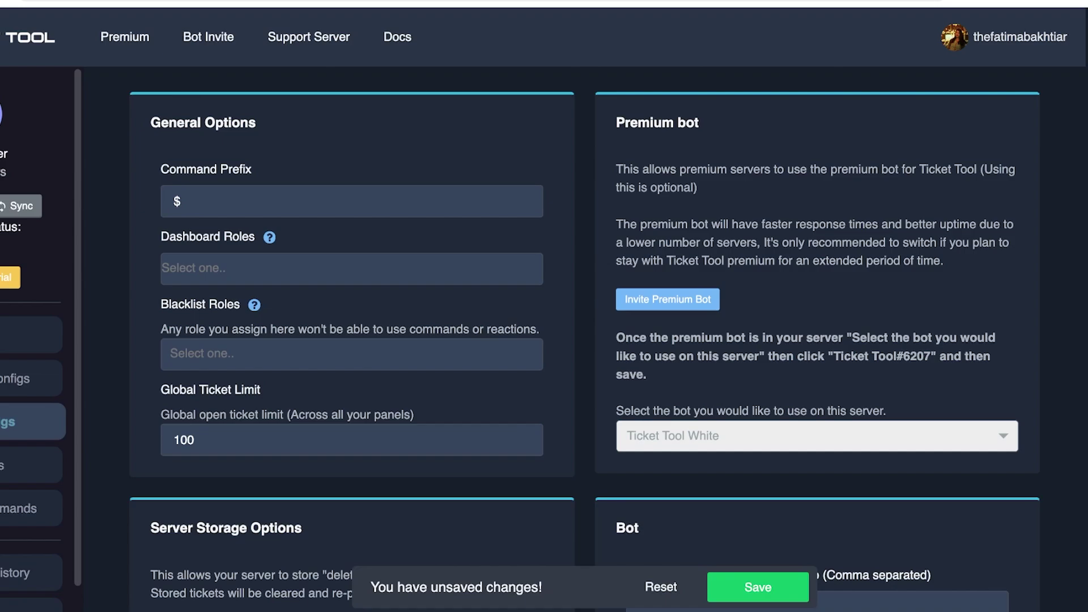
pyautogui.click(202, 268)
pyautogui.press('Escape')
# Step: Review the server storage, bot and config backup sections of the general configs
pyautogui.scroll(-4, 583, 341)
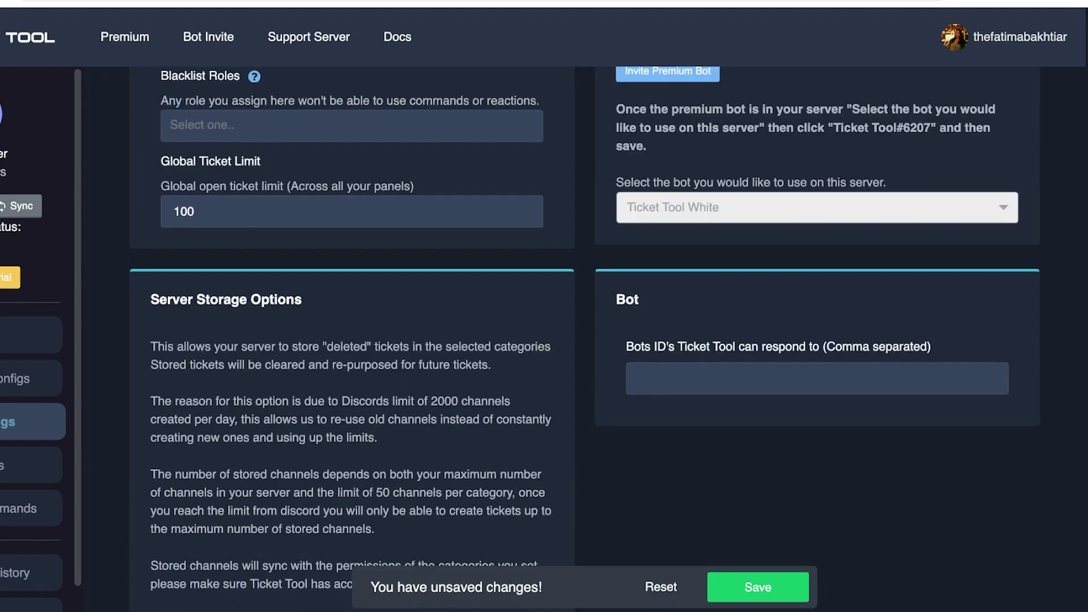
pyautogui.scroll(-7, 544, 340)
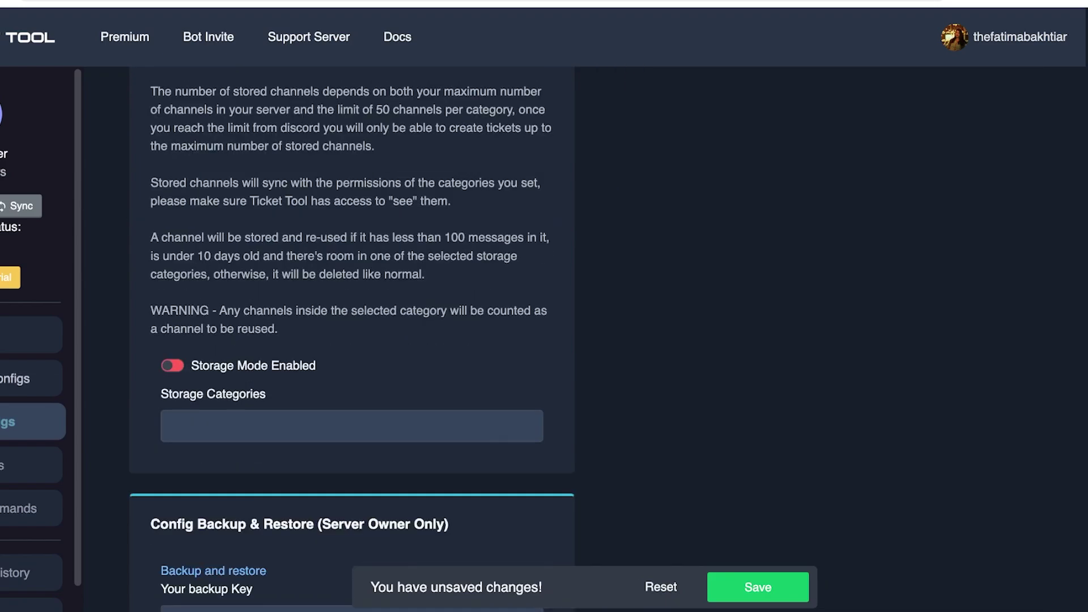
pyautogui.scroll(1, 351, 340)
# Step: Check the server and shard info and look over the list of command configs
pyautogui.click(31, 335)
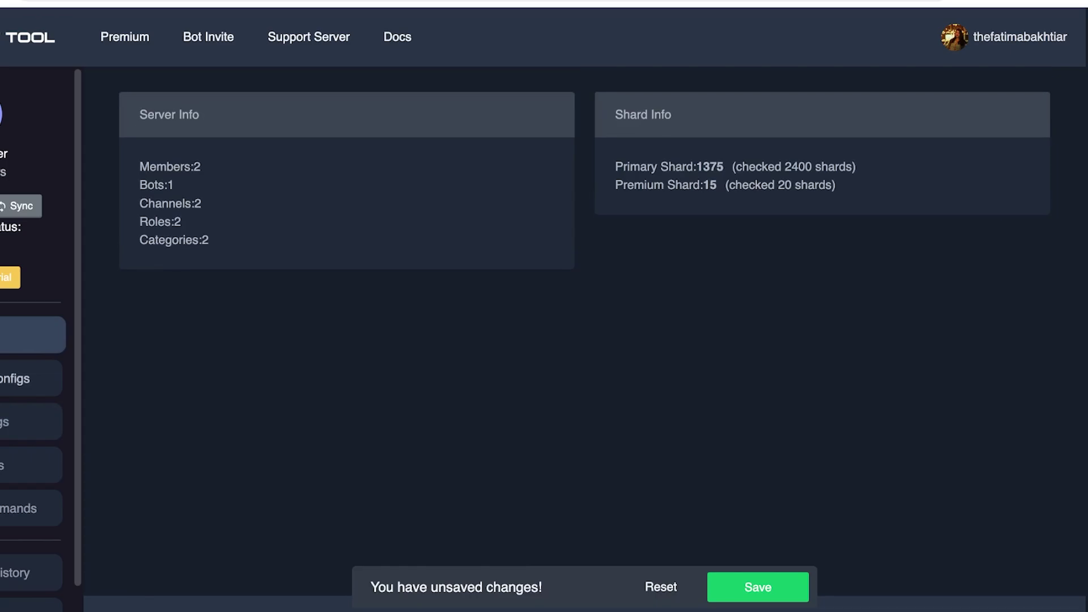
pyautogui.click(32, 378)
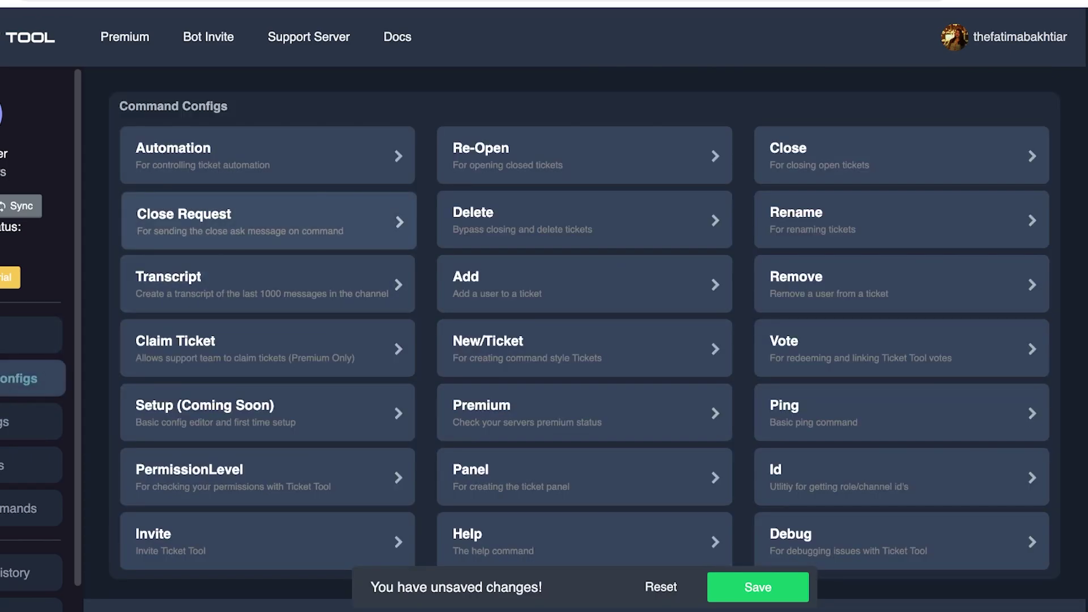
pyautogui.scroll(-1, 269, 221)
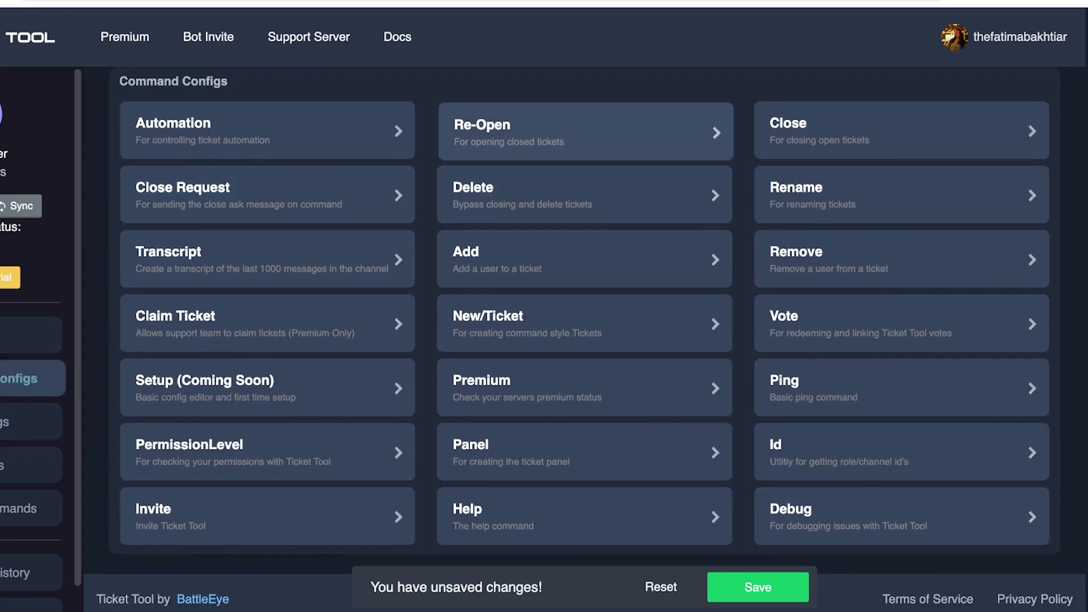
pyautogui.scroll(1, 584, 209)
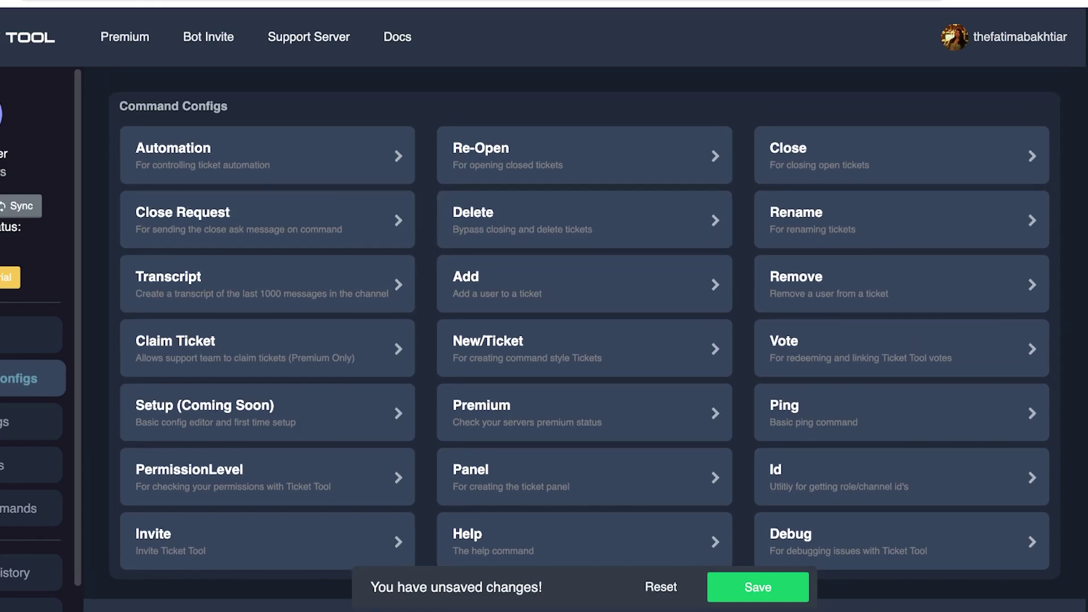
# Step: Open Ticket Tool's premium pricing, compare the Premium Monthly and Standard plans, and highlight the Standard plan's ticket limit
pyautogui.click(125, 37)
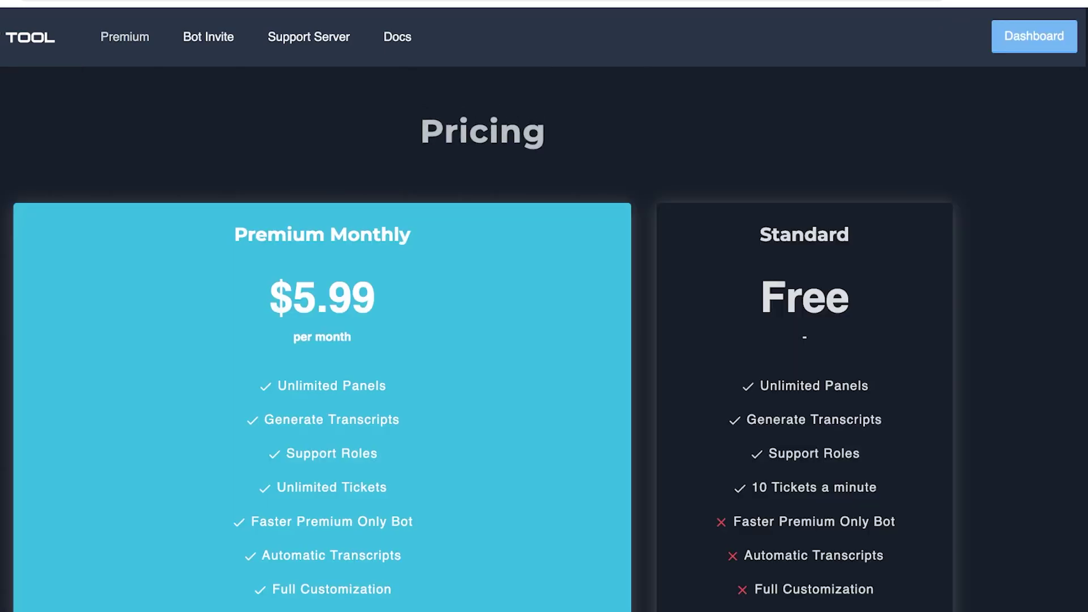
pyautogui.scroll(-3, 489, 340)
pyautogui.scroll(3, 489, 340)
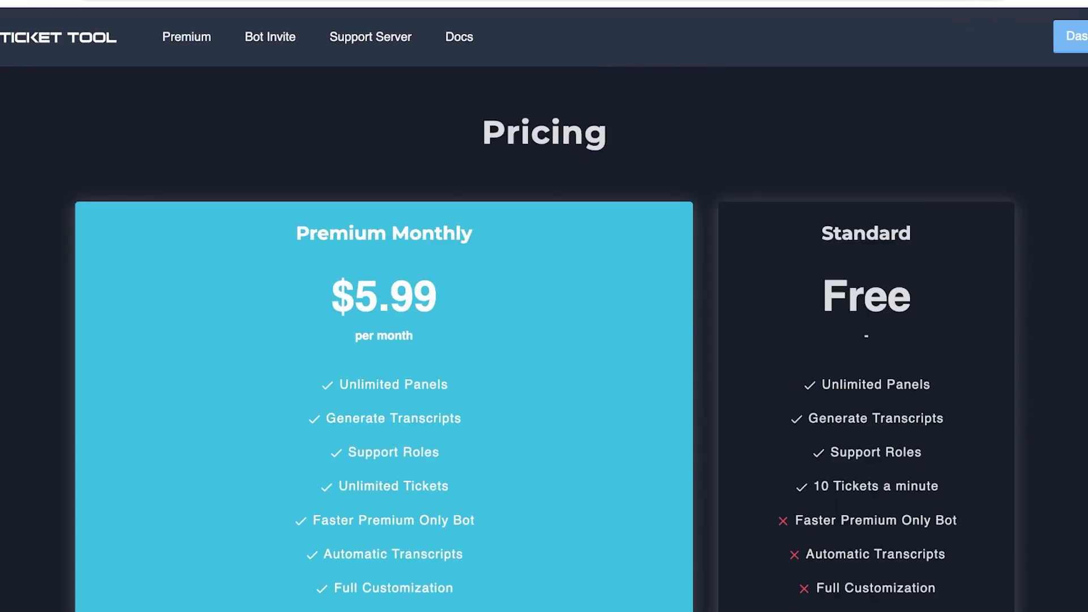
pyautogui.scroll(-3, 490, 340)
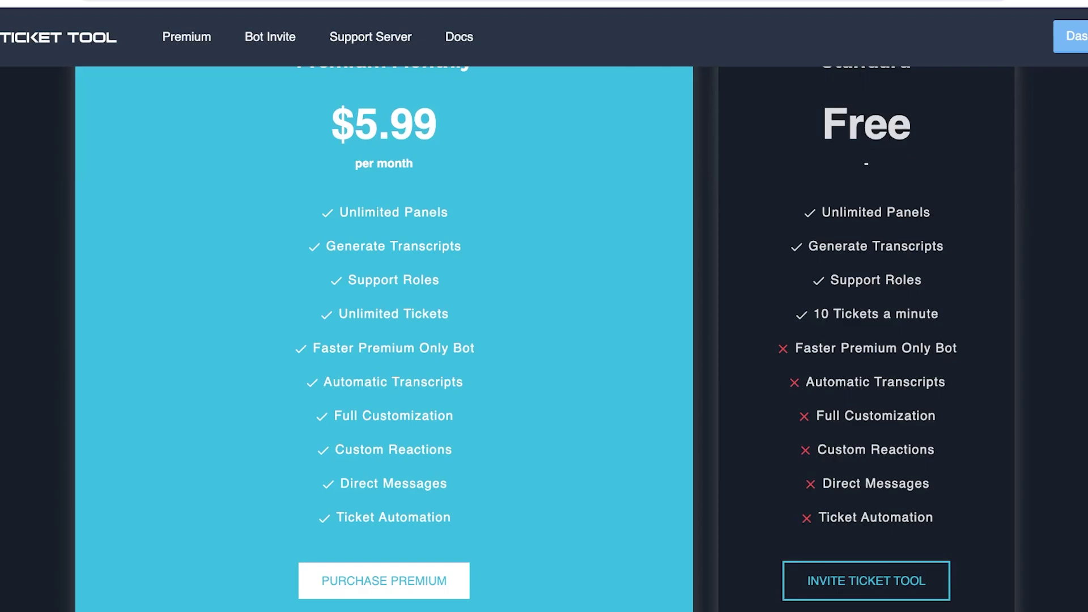
pyautogui.moveTo(814, 313); pyautogui.dragTo(939, 314)
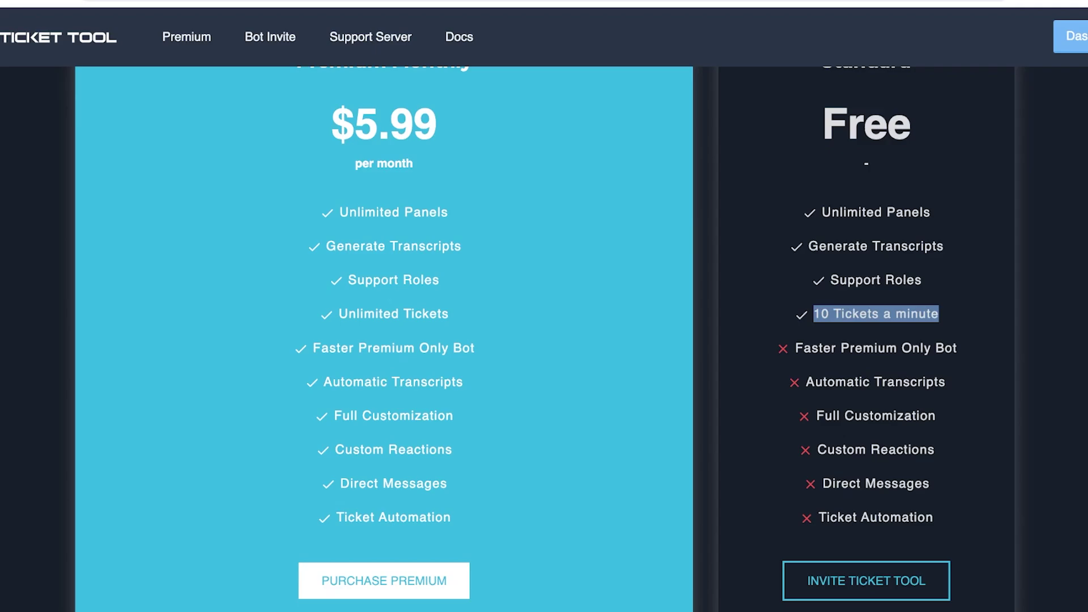
# Step: Compare the Premium Monthly and Standard feature lists again and highlight "Faster Premium Only Bot" in the Premium Monthly plan
pyautogui.click(876, 314)
pyautogui.scroll(1, 544, 340)
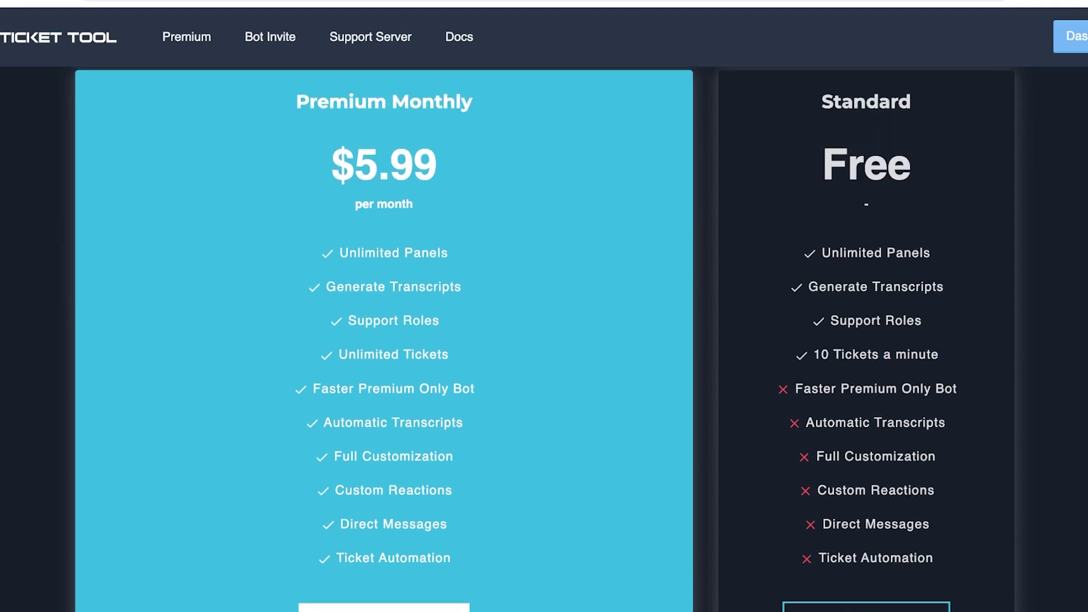
pyautogui.scroll(3, 544, 340)
pyautogui.scroll(-4, 544, 340)
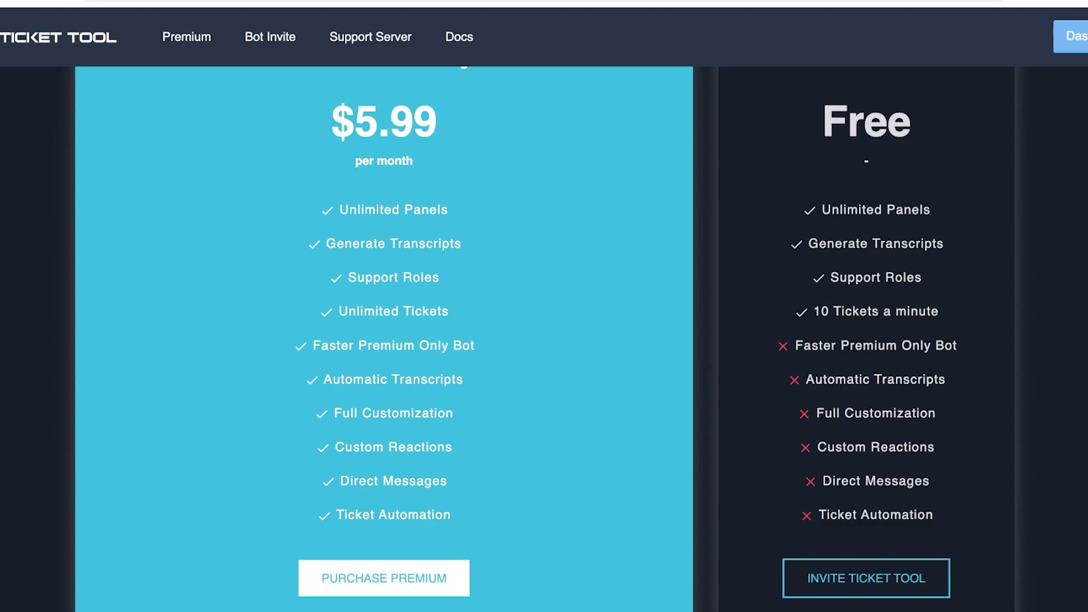
pyautogui.moveTo(313, 345); pyautogui.dragTo(475, 345)
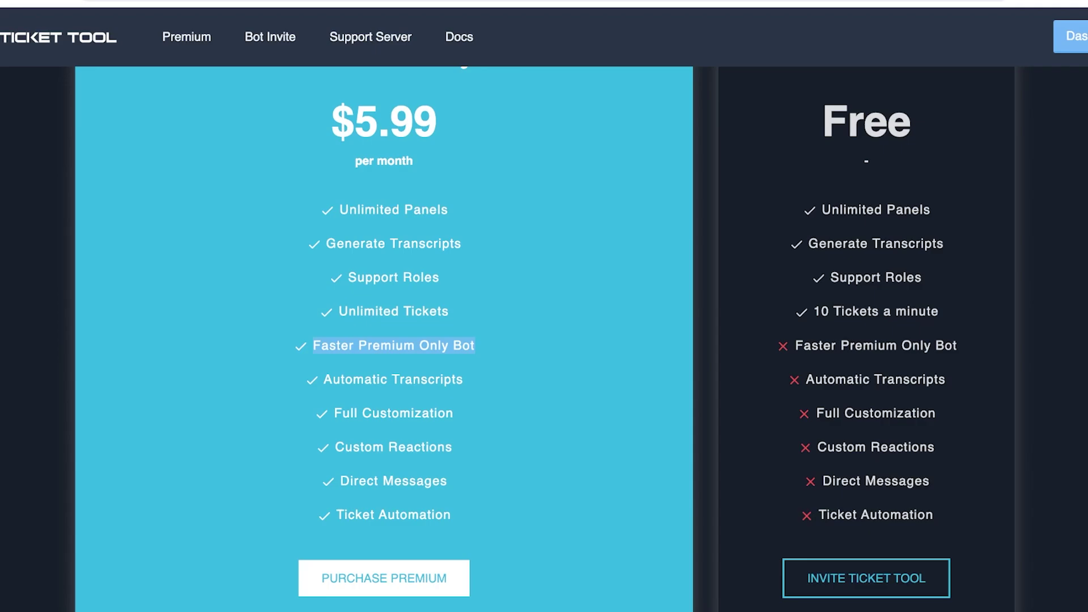
# Step: Review the Premium Features section below the pricing plans and return to the plan comparison
pyautogui.scroll(-7, 544, 340)
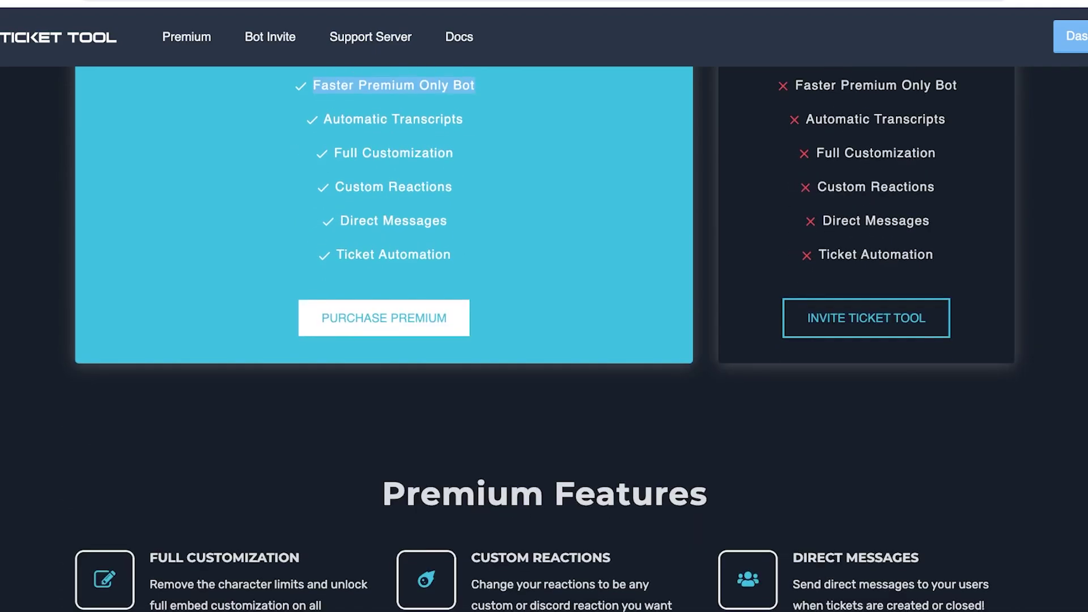
pyautogui.scroll(-2, 544, 329)
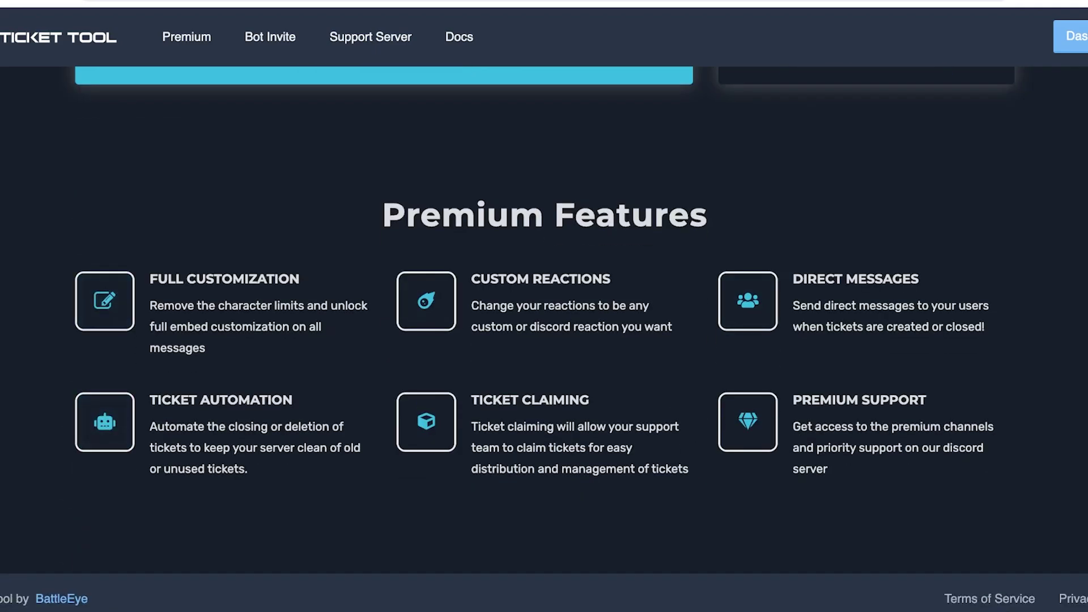
pyautogui.scroll(11, 544, 340)
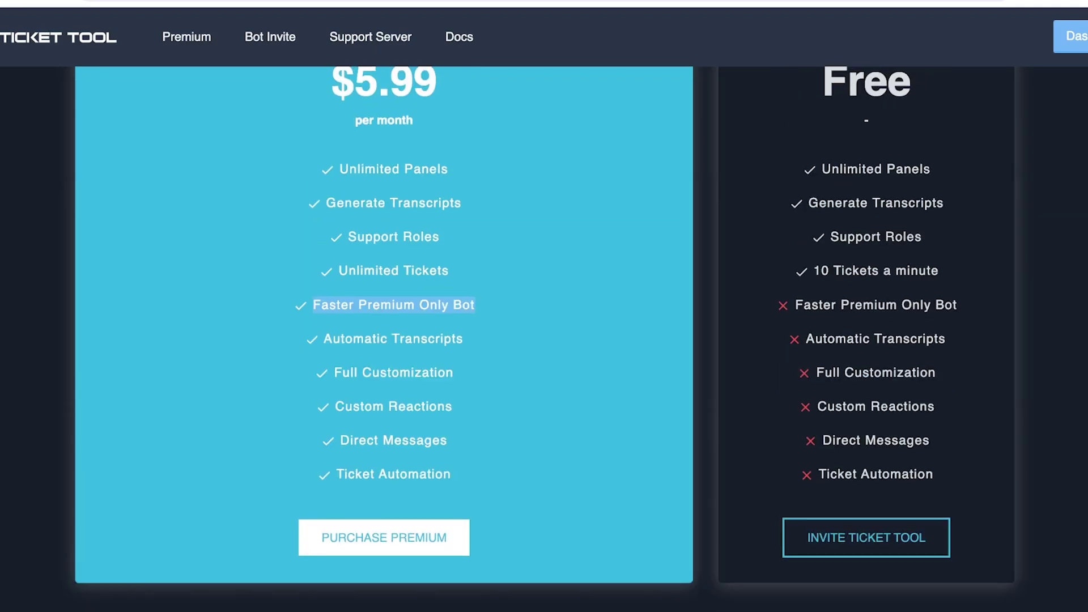